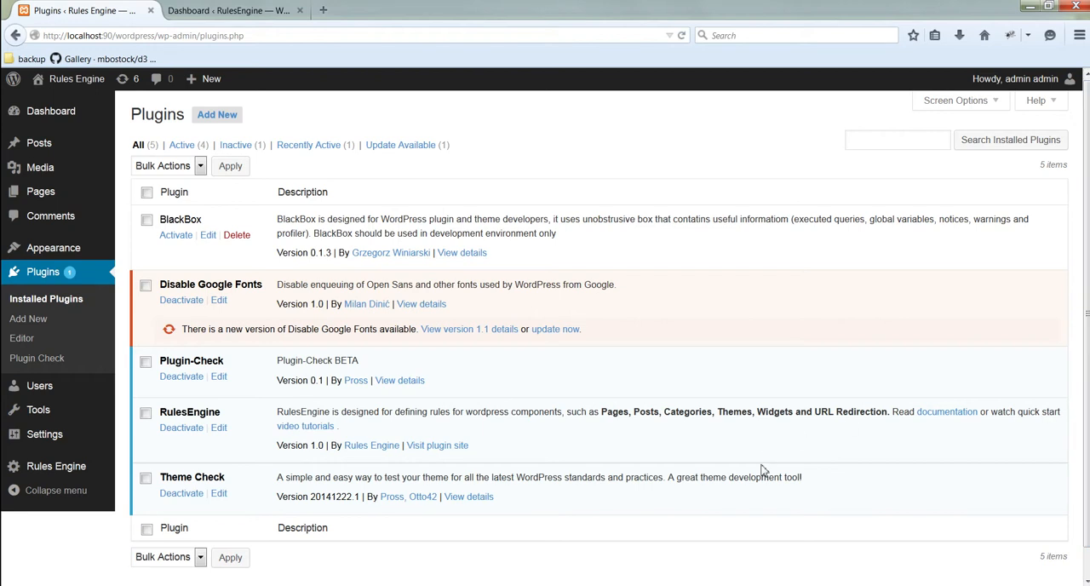
Step: Start a new Rules Engine logical rule named "Guest Rule" with the description "This rule is for users who are not logged into the site"
{"action": "mouse_move", "coordinate": [84, 482]}
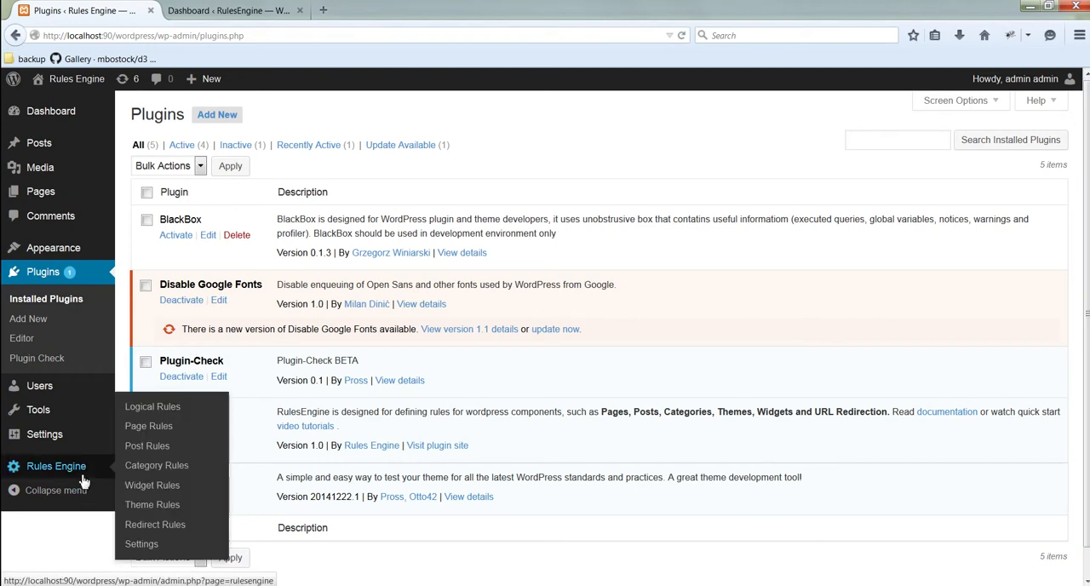
{"action": "left_click", "coordinate": [83, 482]}
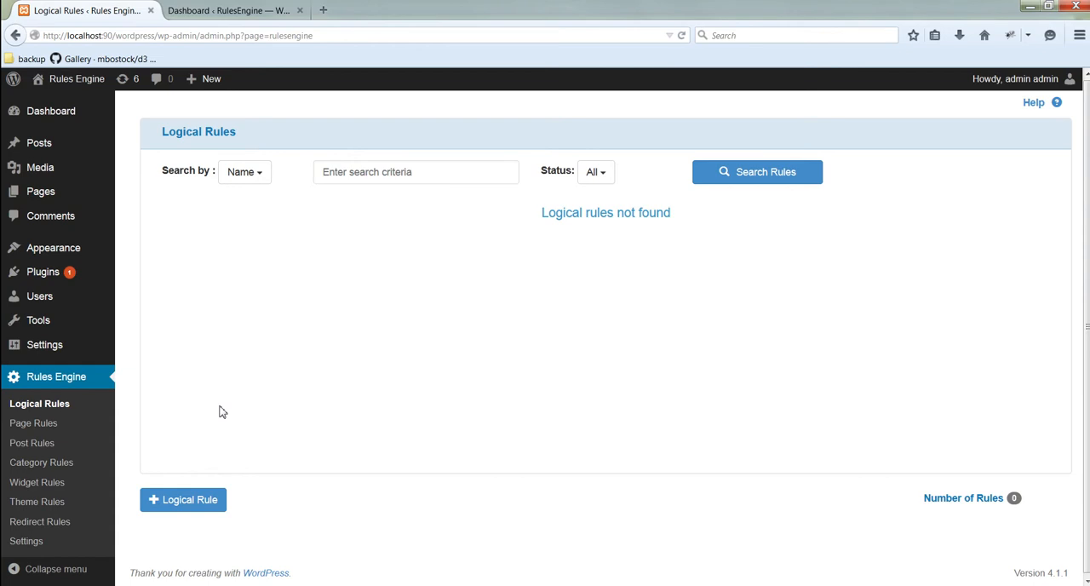
{"action": "left_click", "coordinate": [202, 507]}
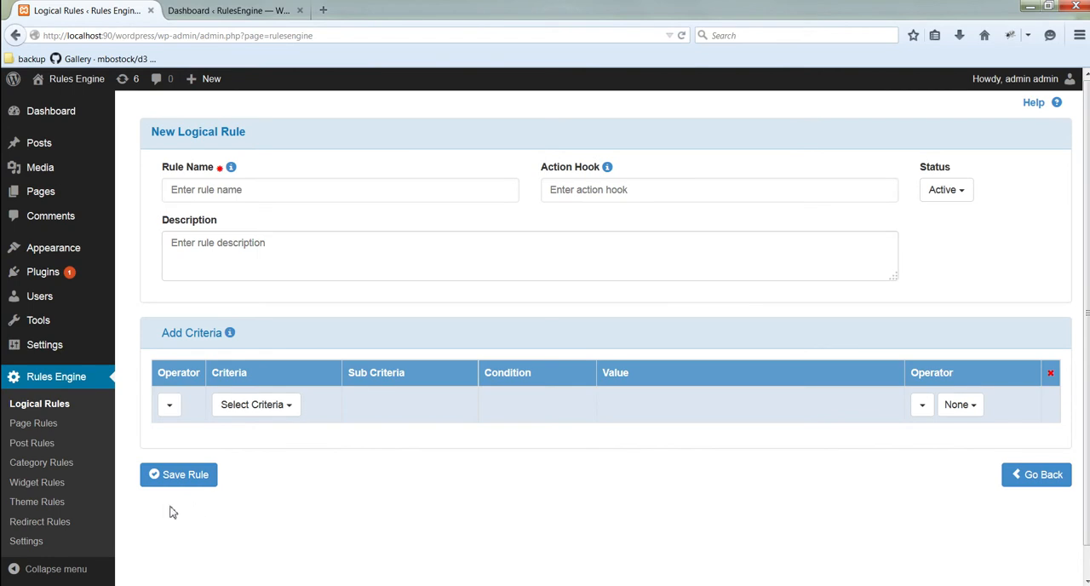
{"action": "left_click", "coordinate": [263, 193]}
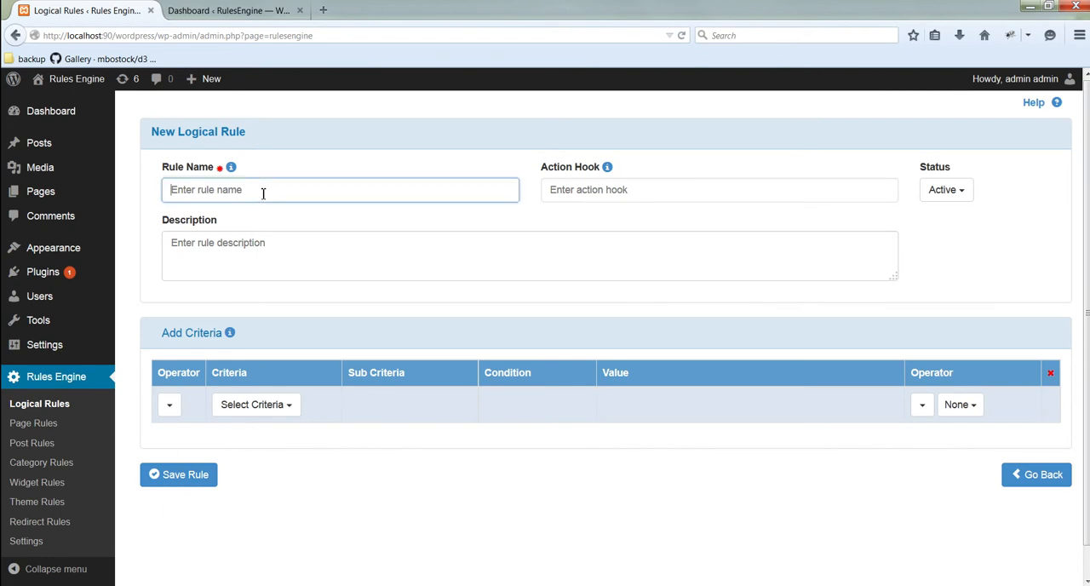
{"action": "type", "text": "G"}
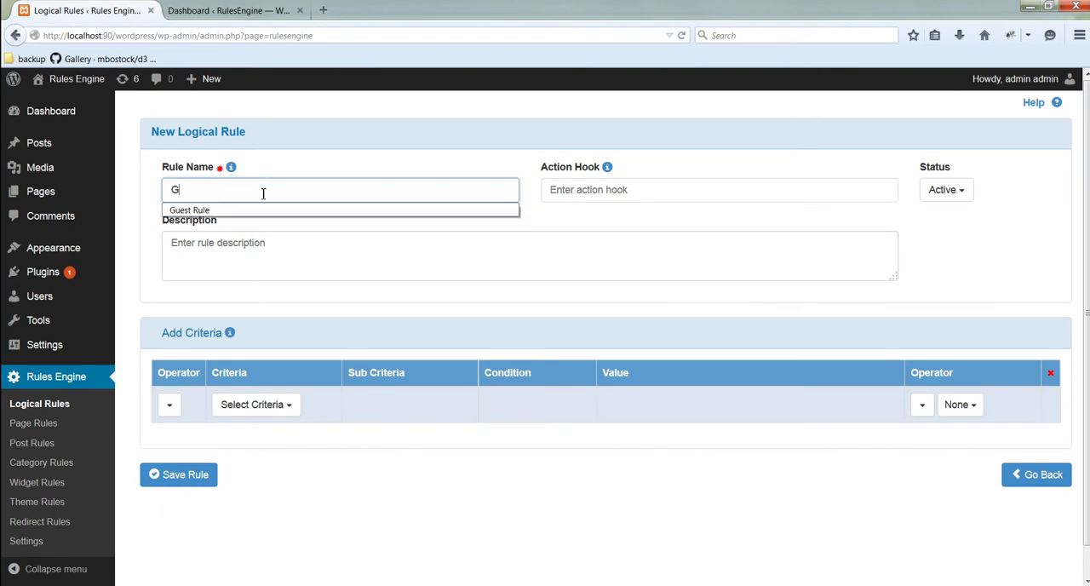
{"action": "key", "text": "Down"}
{"action": "key", "text": "Return"}
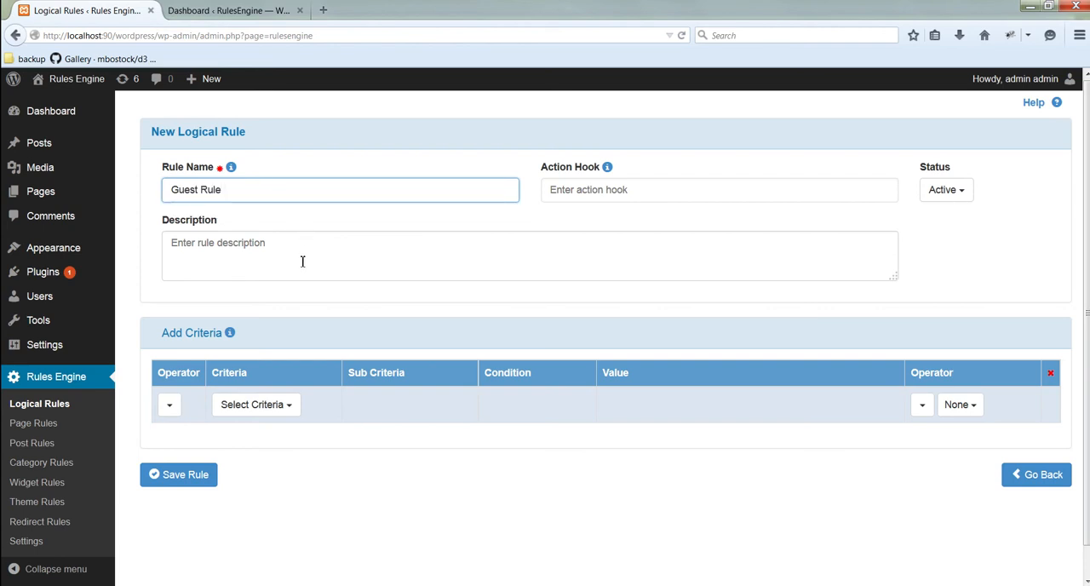
{"action": "left_click", "coordinate": [472, 256]}
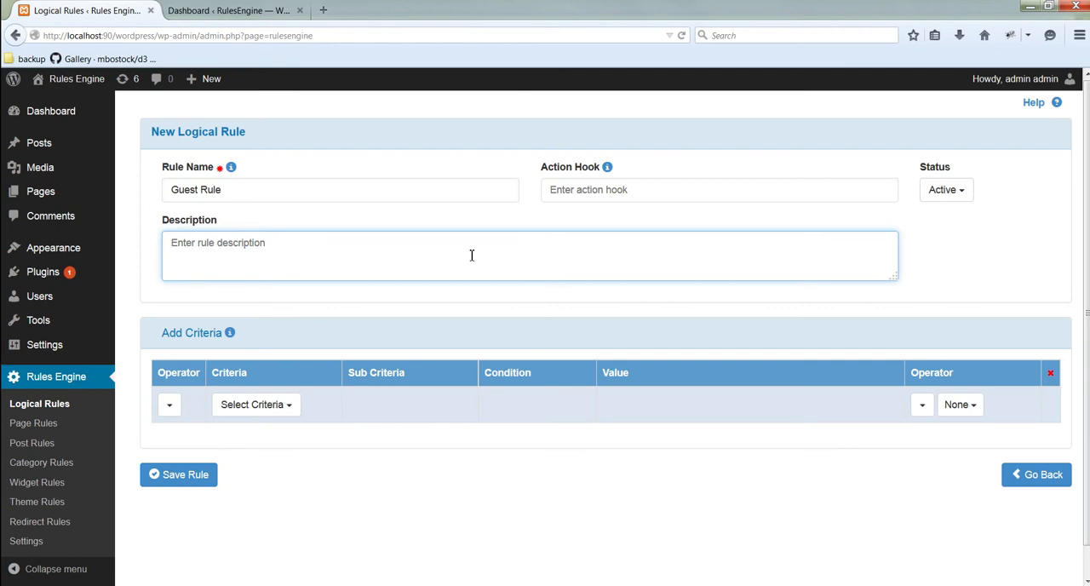
{"action": "type", "text": "This rule is for users who are not logged into the site"}
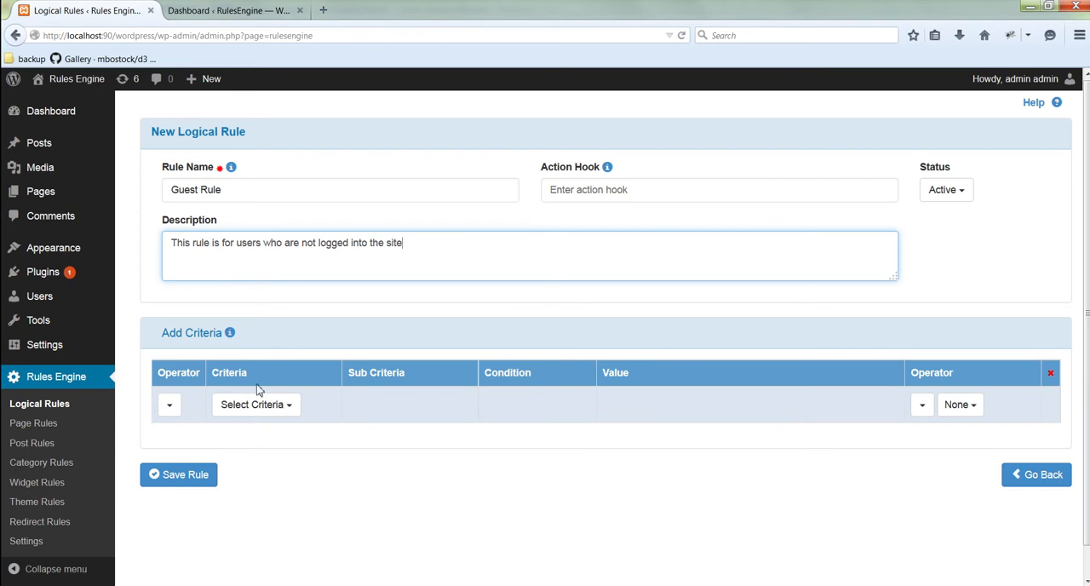
Step: Add a User Profile criterion with Unregistered(Not Logged In) equal to Unregistered User, and save the logical rule
{"action": "left_click", "coordinate": [257, 406]}
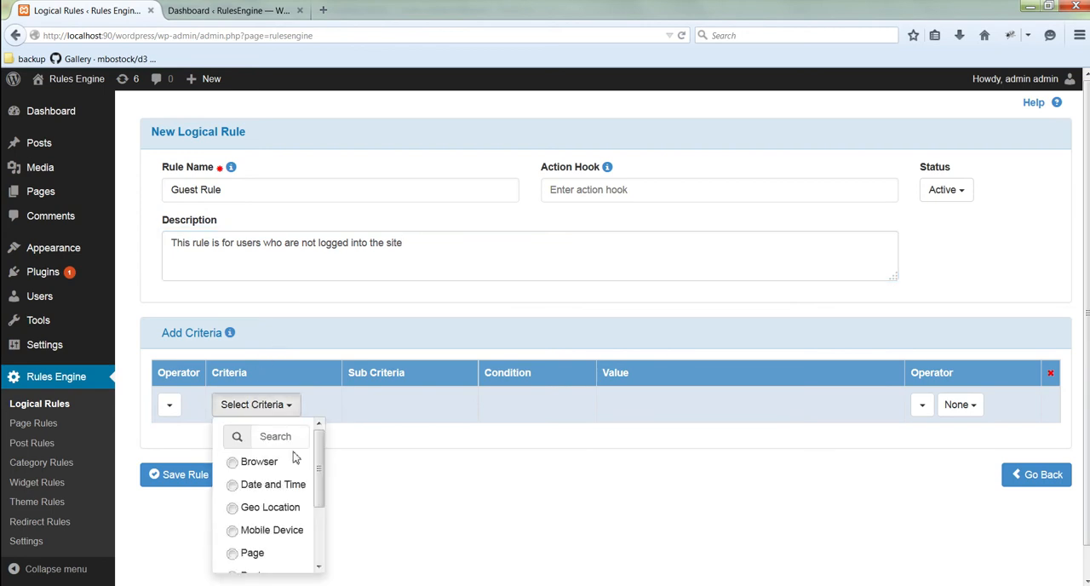
{"action": "scroll", "coordinate": [273, 503], "scroll_direction": "down", "scroll_amount": 3}
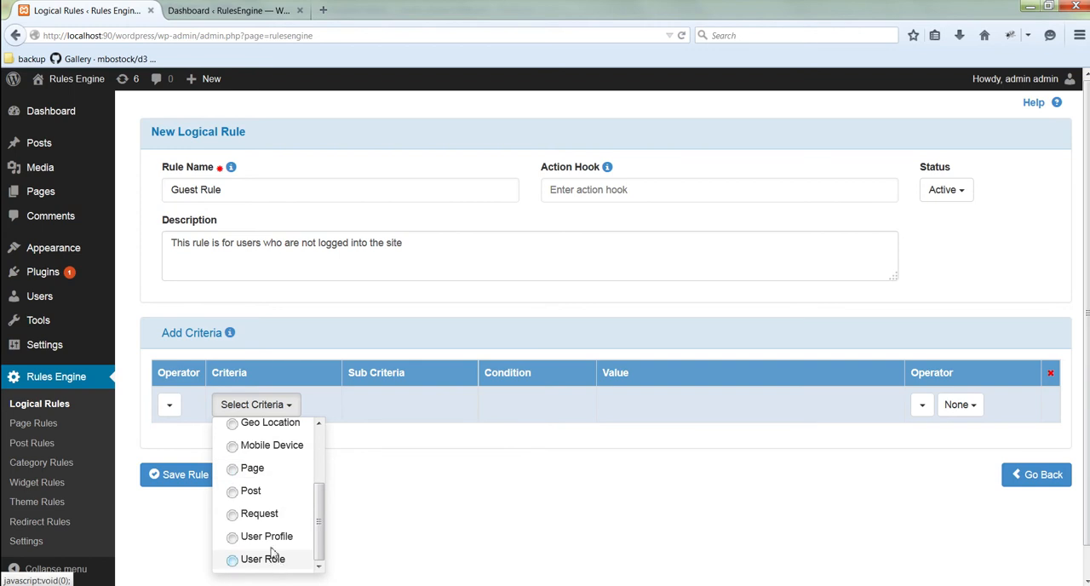
{"action": "left_click", "coordinate": [273, 537]}
{"action": "left_click", "coordinate": [414, 408]}
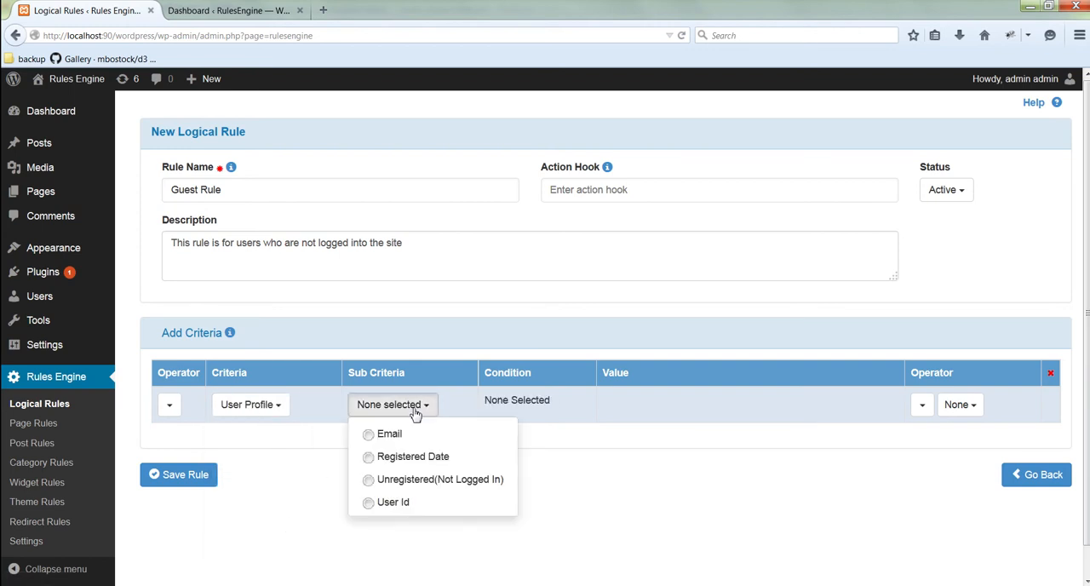
{"action": "left_click", "coordinate": [426, 481]}
{"action": "left_click", "coordinate": [567, 413]}
{"action": "left_click", "coordinate": [575, 445]}
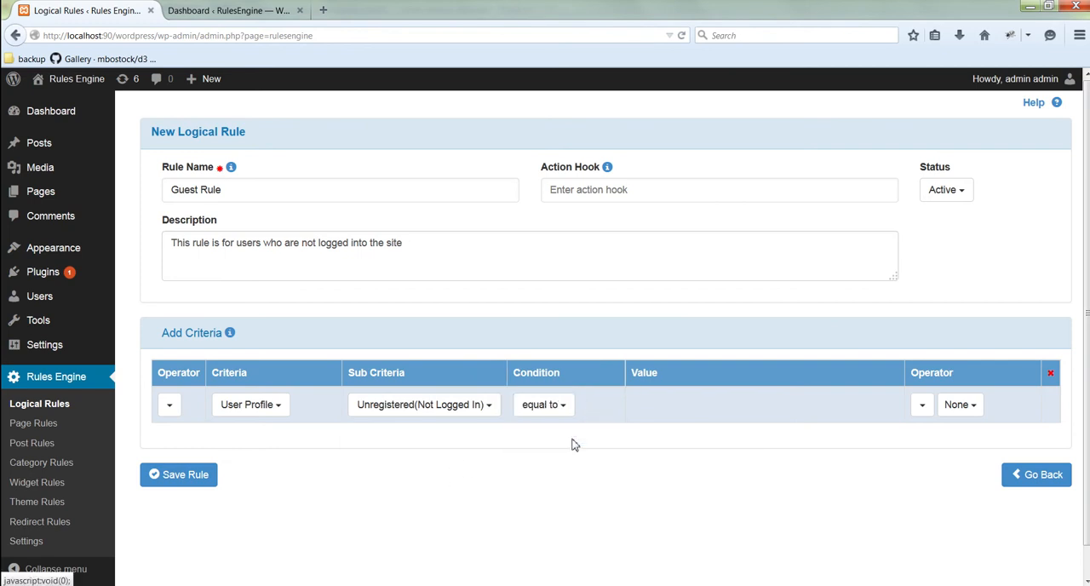
{"action": "left_click", "coordinate": [689, 412]}
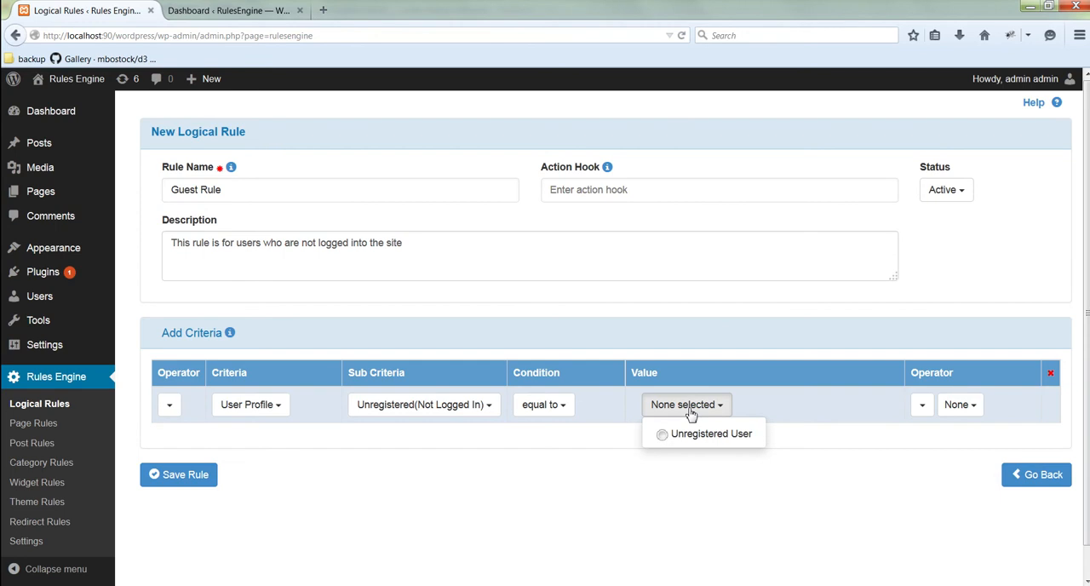
{"action": "left_click", "coordinate": [695, 432]}
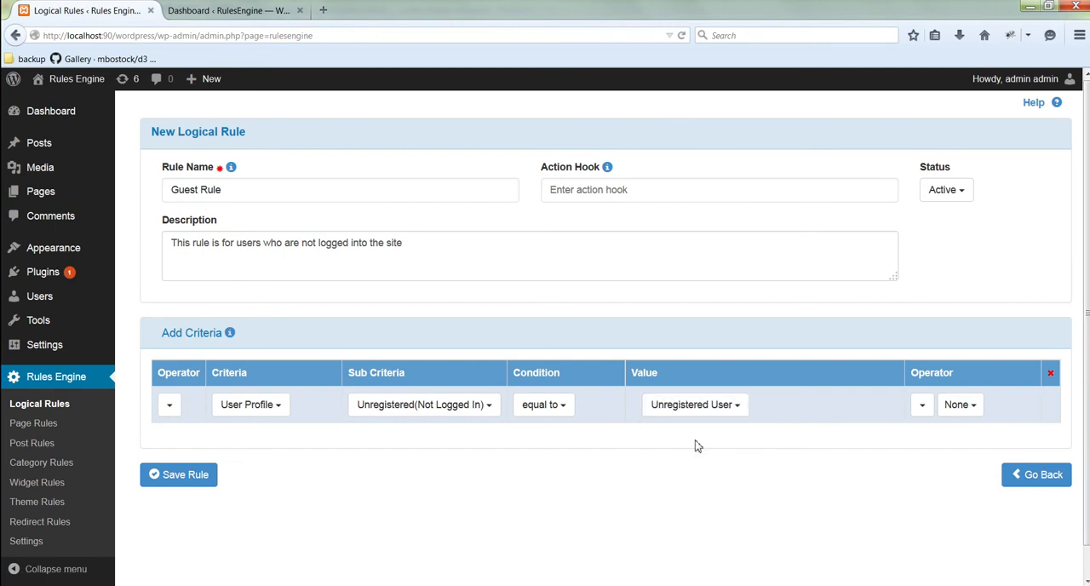
{"action": "left_click", "coordinate": [181, 485]}
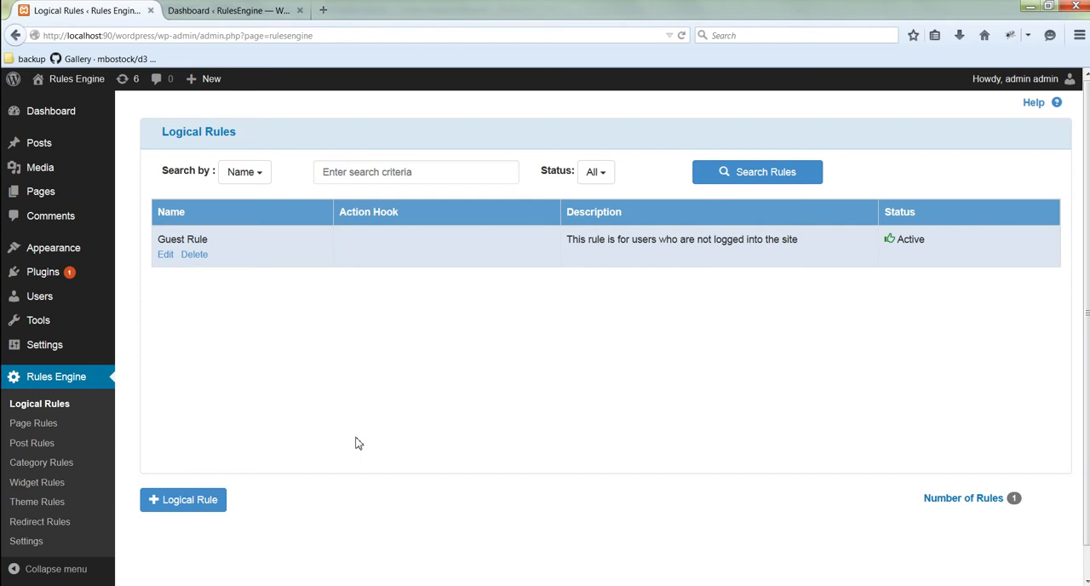
Step: Start a new page rule in Rules Engine and name it "Hide Guest Pages"
{"action": "left_click", "coordinate": [47, 431]}
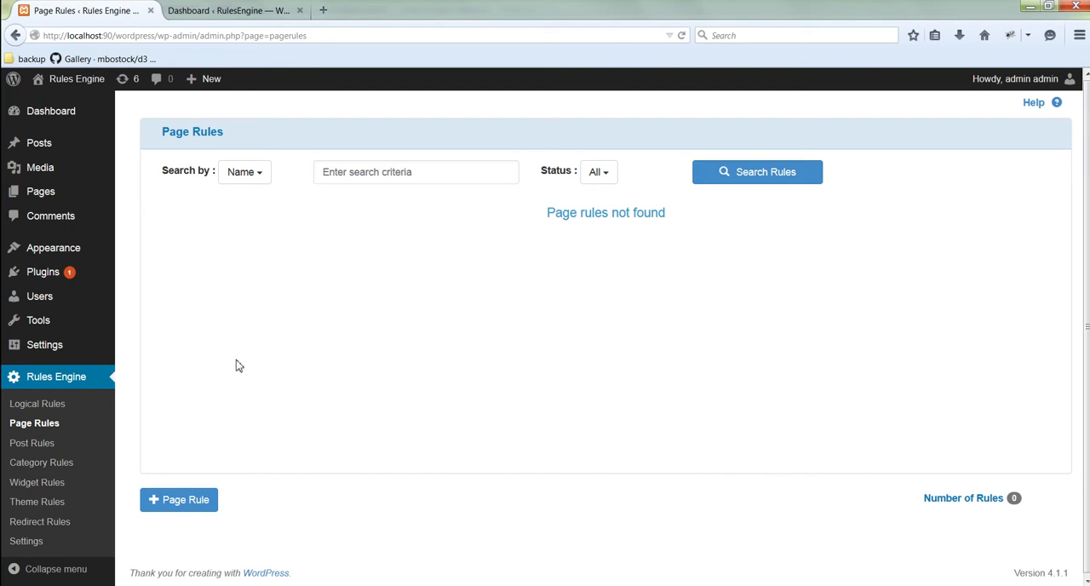
{"action": "left_click", "coordinate": [183, 501]}
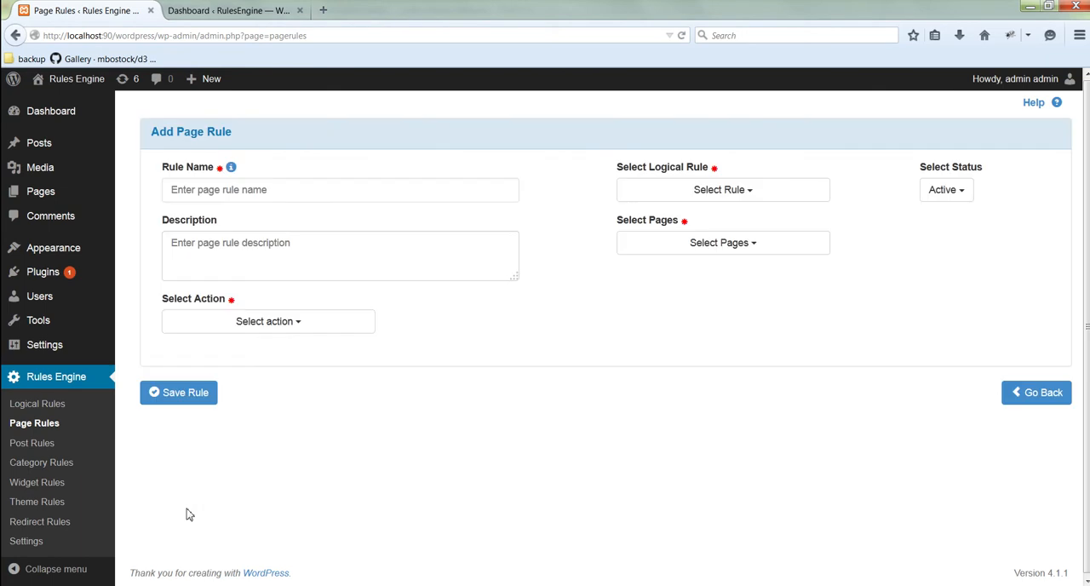
{"action": "left_click", "coordinate": [265, 194]}
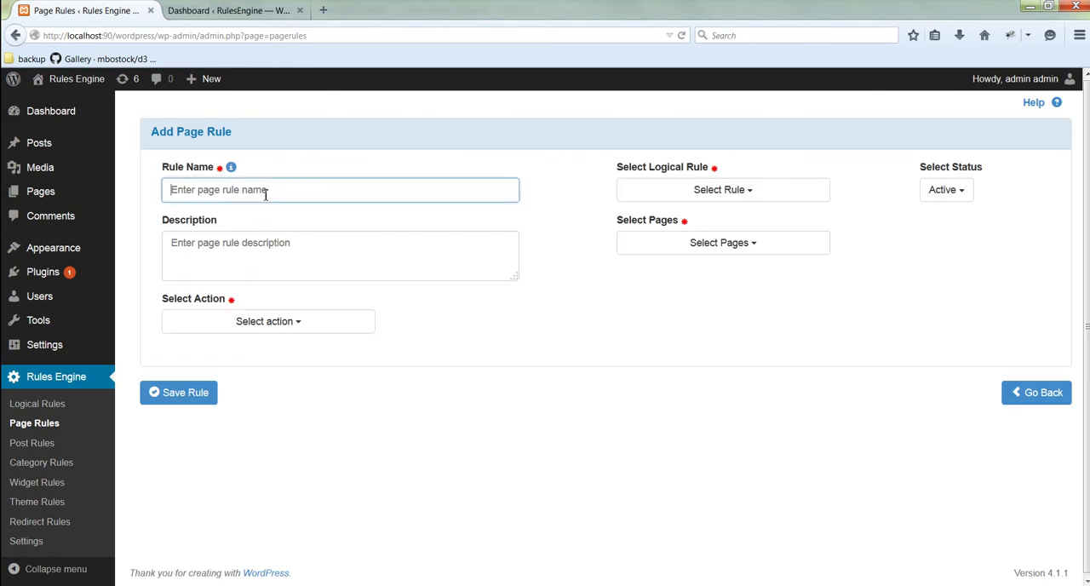
{"action": "type", "text": "Hide Guest Pages"}
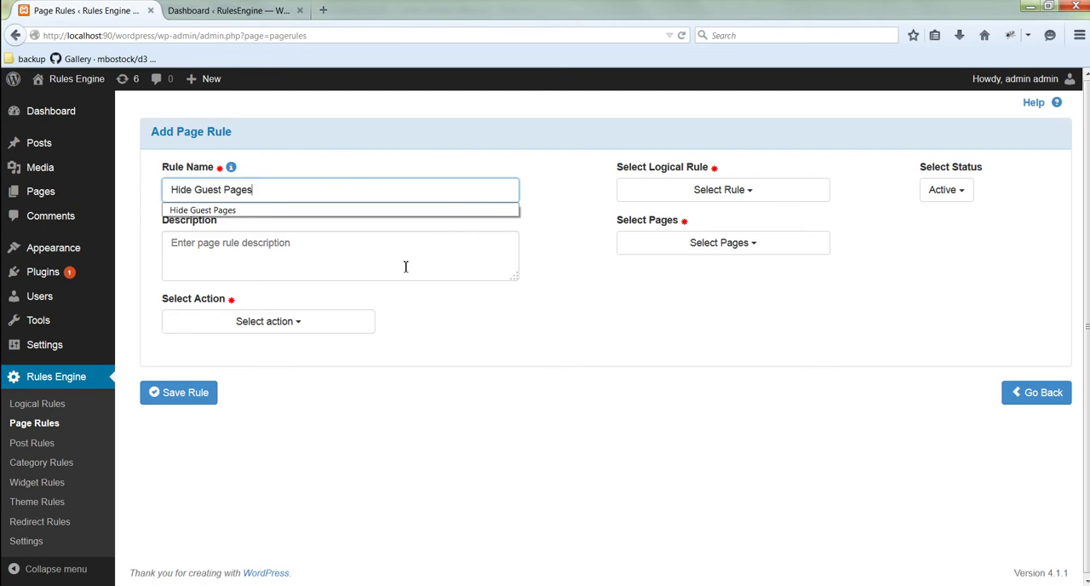
{"action": "left_click", "coordinate": [571, 247]}
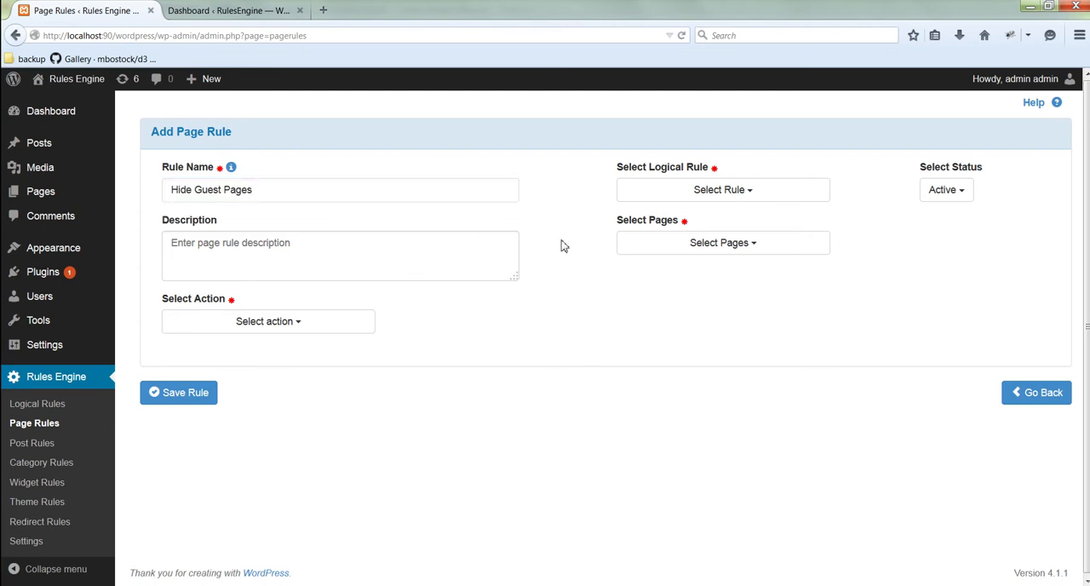
Step: Assign the Guest Rule logical rule and enter the description "This rule is used to hide all page except home from guest user."
{"action": "left_click", "coordinate": [685, 193]}
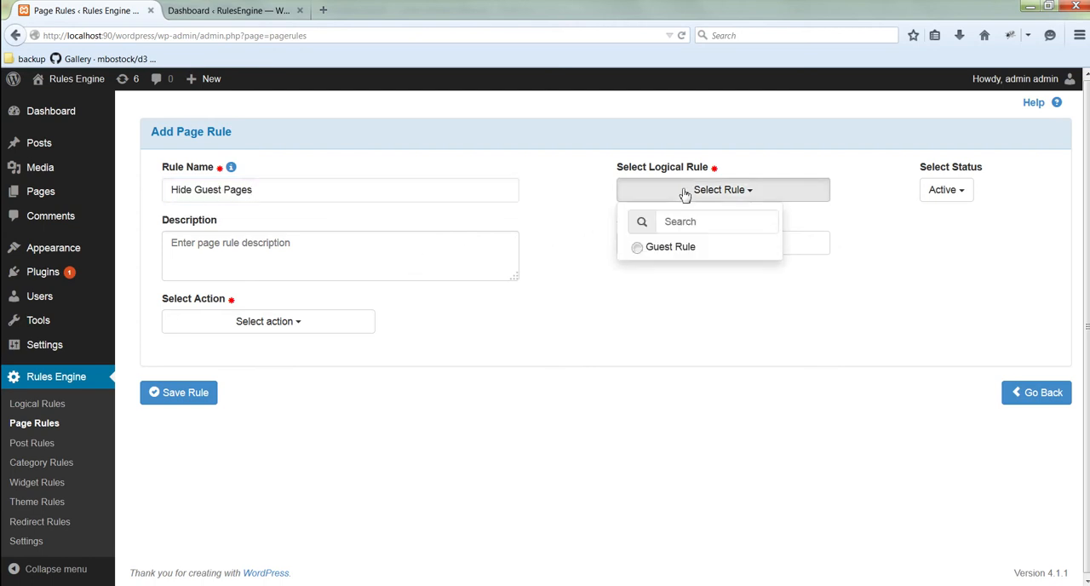
{"action": "left_click", "coordinate": [672, 257]}
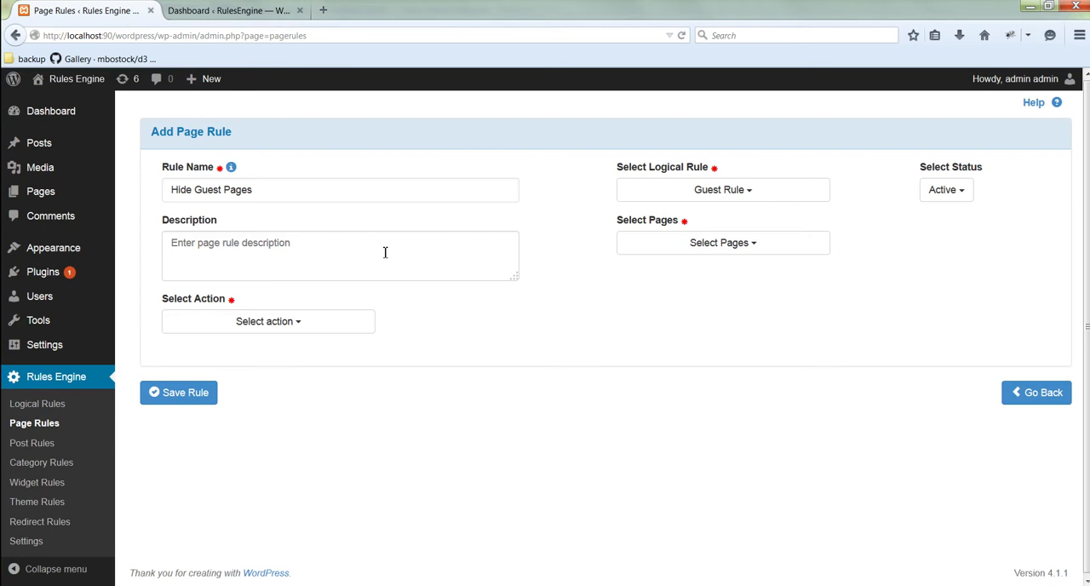
{"action": "left_click", "coordinate": [349, 252]}
{"action": "type", "text": "This rule is used to hide all page except home from guest user."}
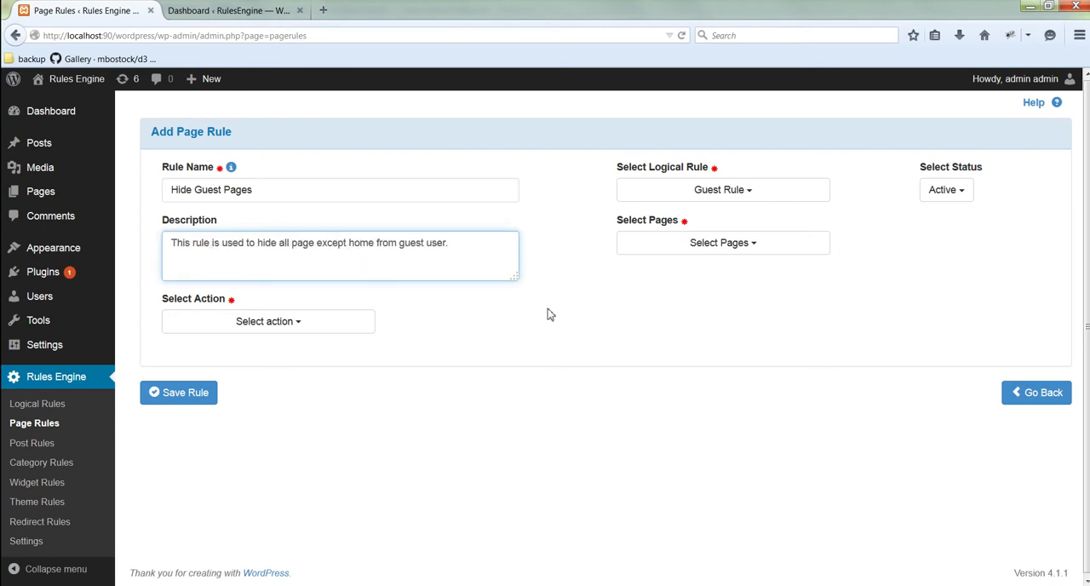
Step: Apply the page rule to all pages except Home and set its action to Hide Page
{"action": "left_click", "coordinate": [672, 246]}
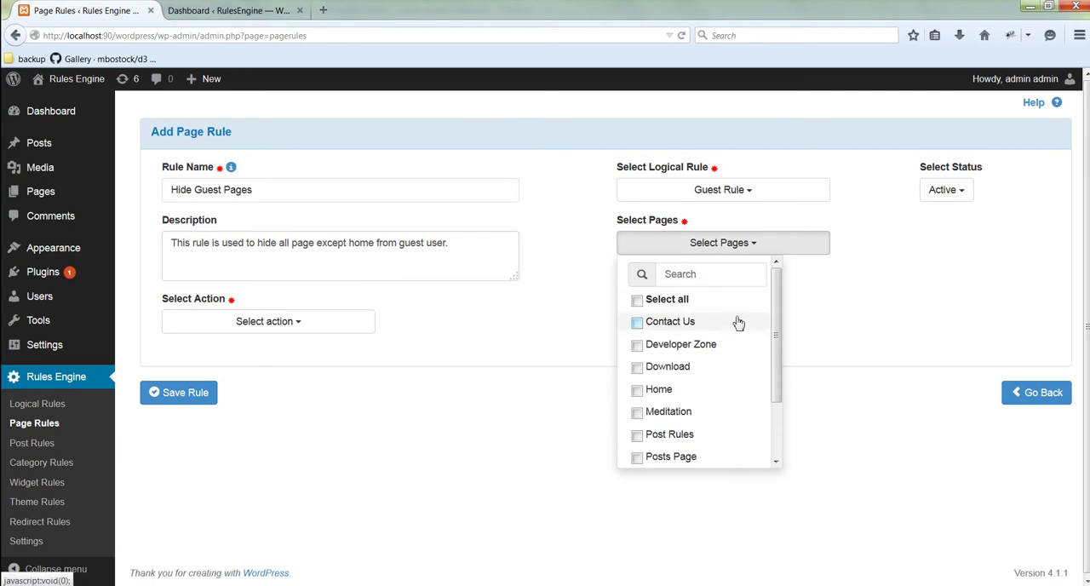
{"action": "left_click", "coordinate": [678, 308]}
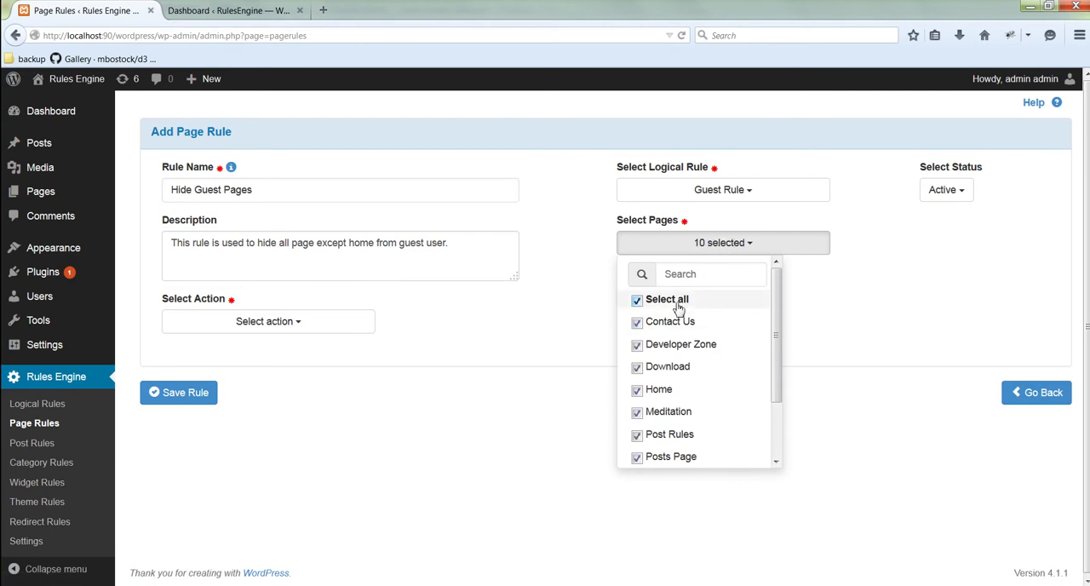
{"action": "left_click", "coordinate": [637, 390]}
{"action": "left_click", "coordinate": [488, 352]}
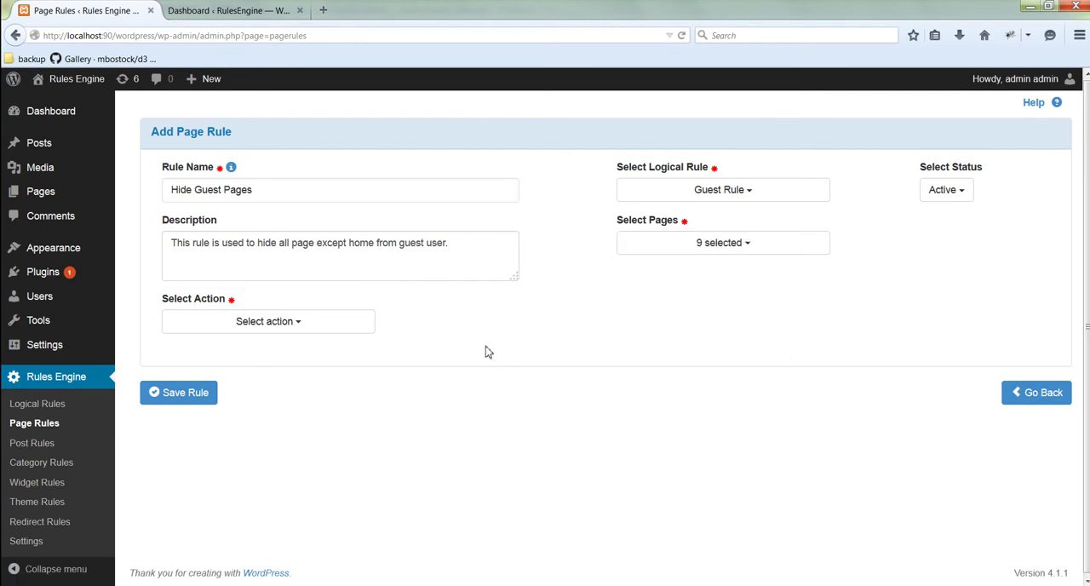
{"action": "left_click", "coordinate": [312, 330]}
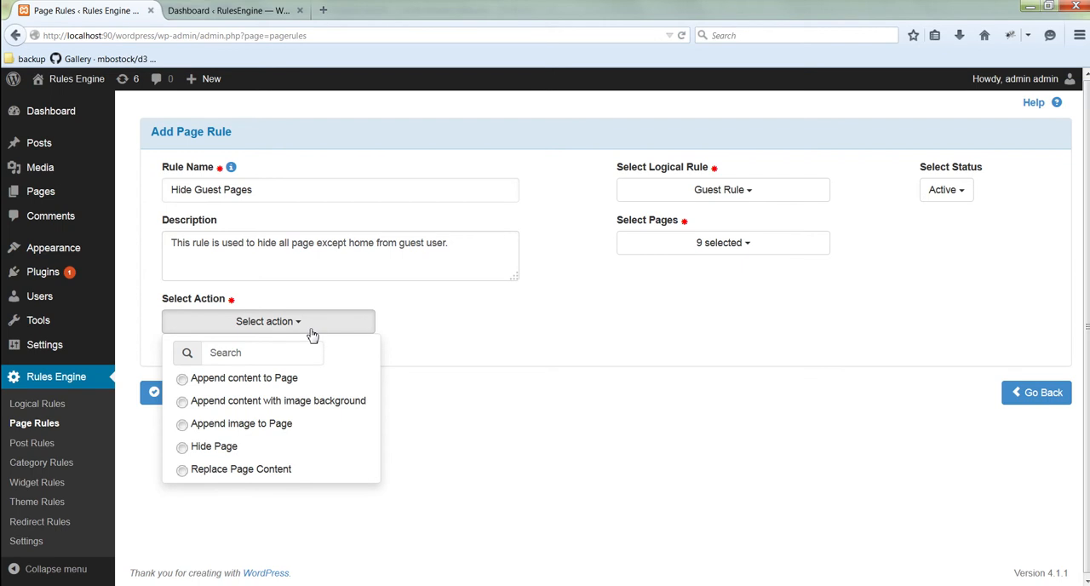
{"action": "left_click", "coordinate": [236, 447]}
Step: Enter "This page you are accessing is not available." as the content body and save the page rule
{"action": "left_click", "coordinate": [258, 393]}
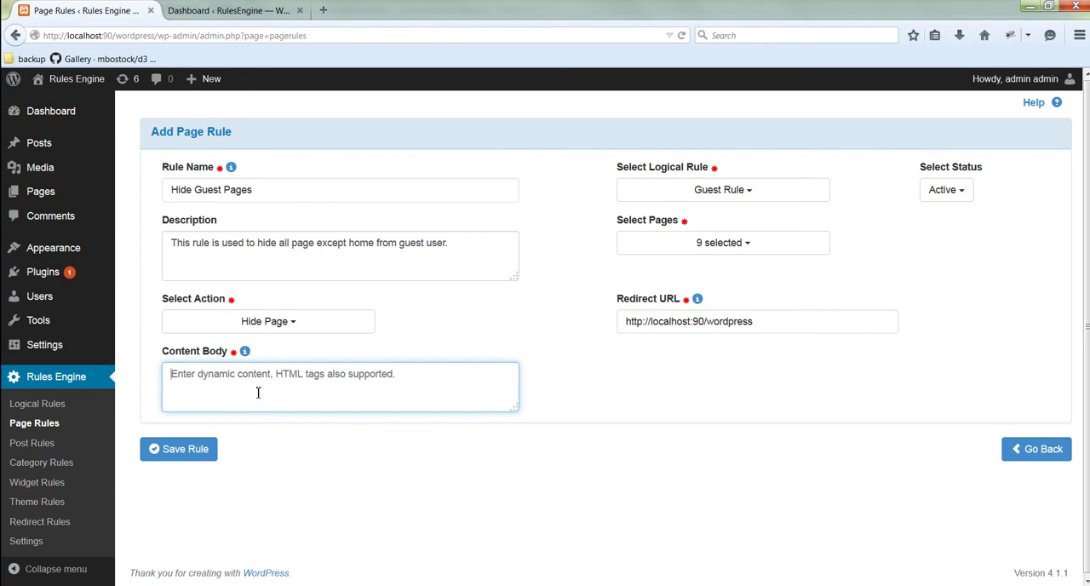
{"action": "type", "text": "This page"}
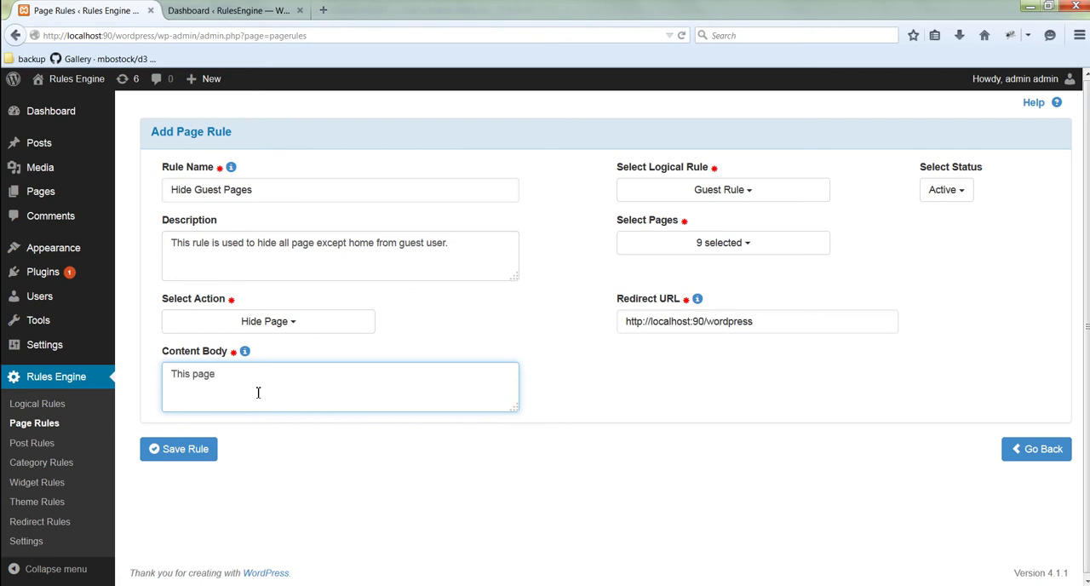
{"action": "type", "text": " you are accessing is not available."}
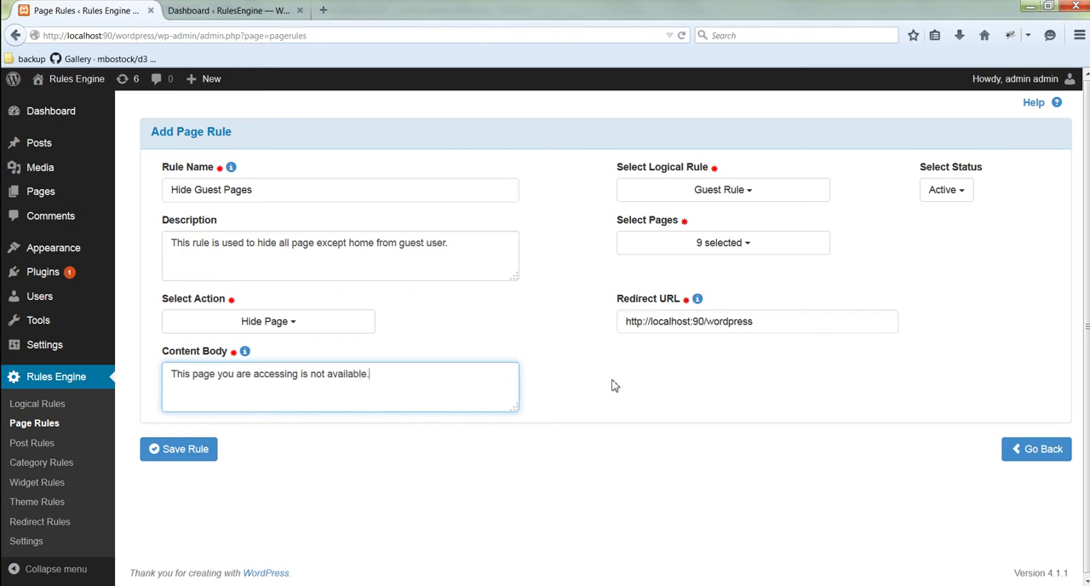
{"action": "left_click", "coordinate": [188, 461]}
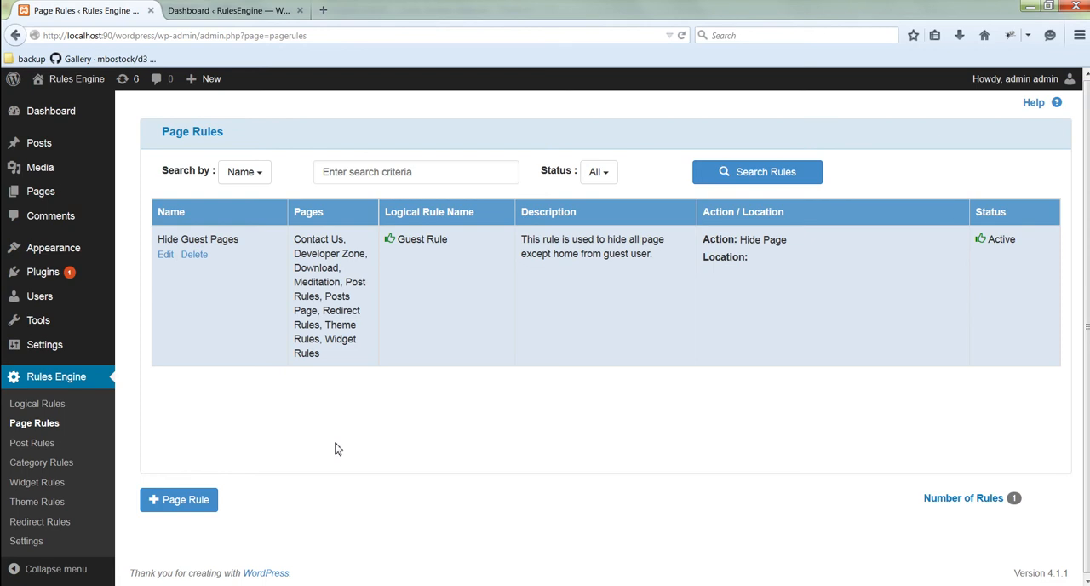
Step: Switch to Chrome, clear its browsing data and reload the site's home page to check the menu as a guest
{"action": "left_click", "coordinate": [100, 585]}
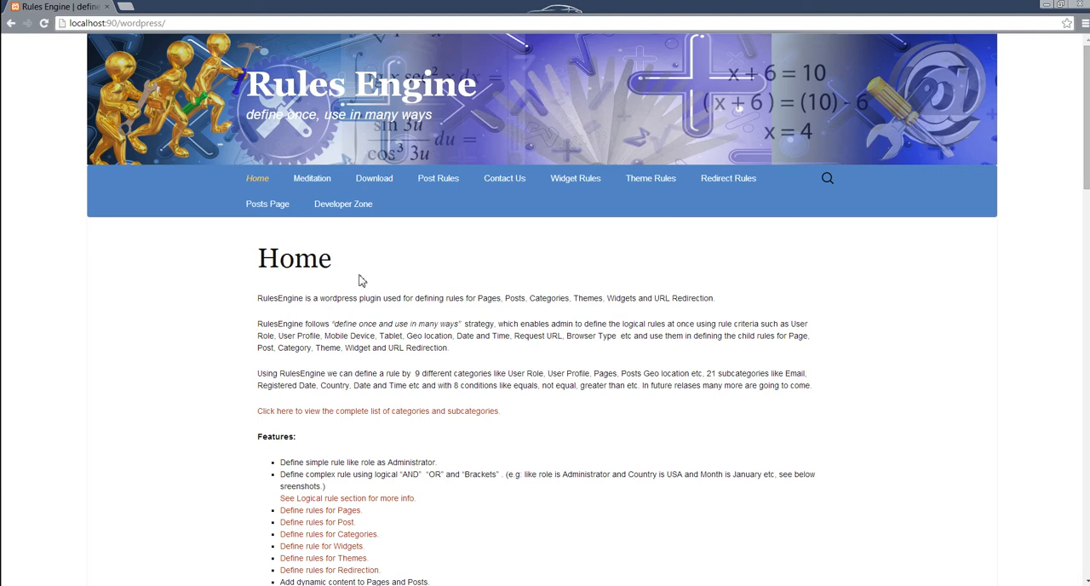
{"action": "key", "text": "ctrl+shift+Delete"}
{"action": "left_click", "coordinate": [609, 395]}
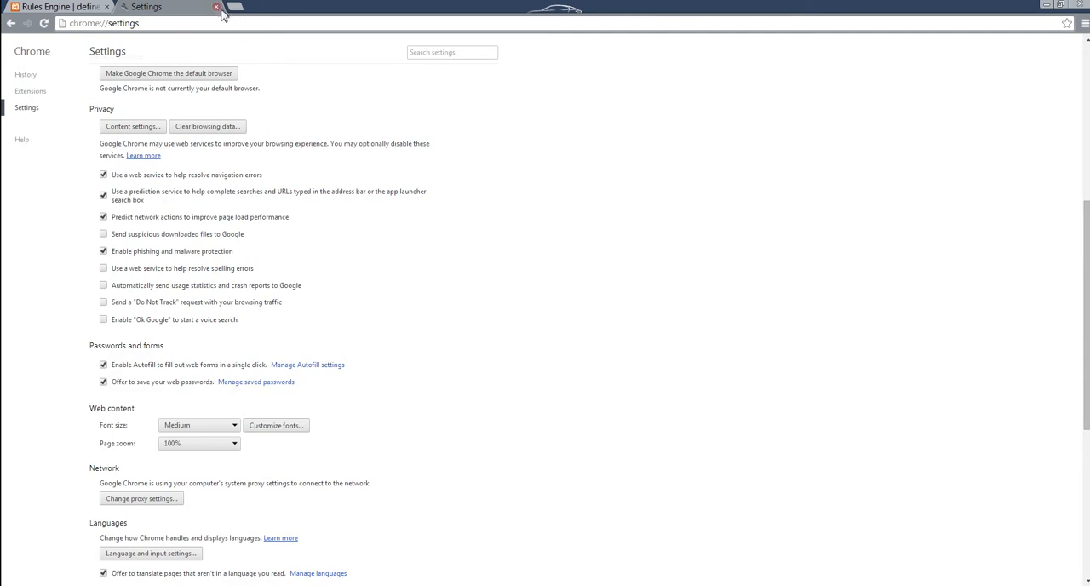
{"action": "left_click", "coordinate": [217, 7]}
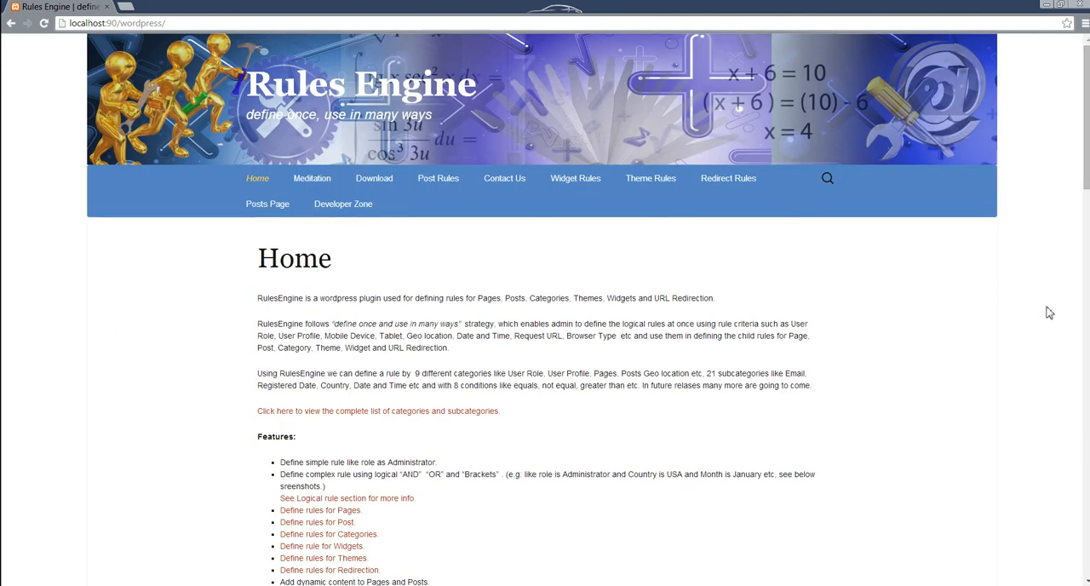
{"action": "key", "text": "F5"}
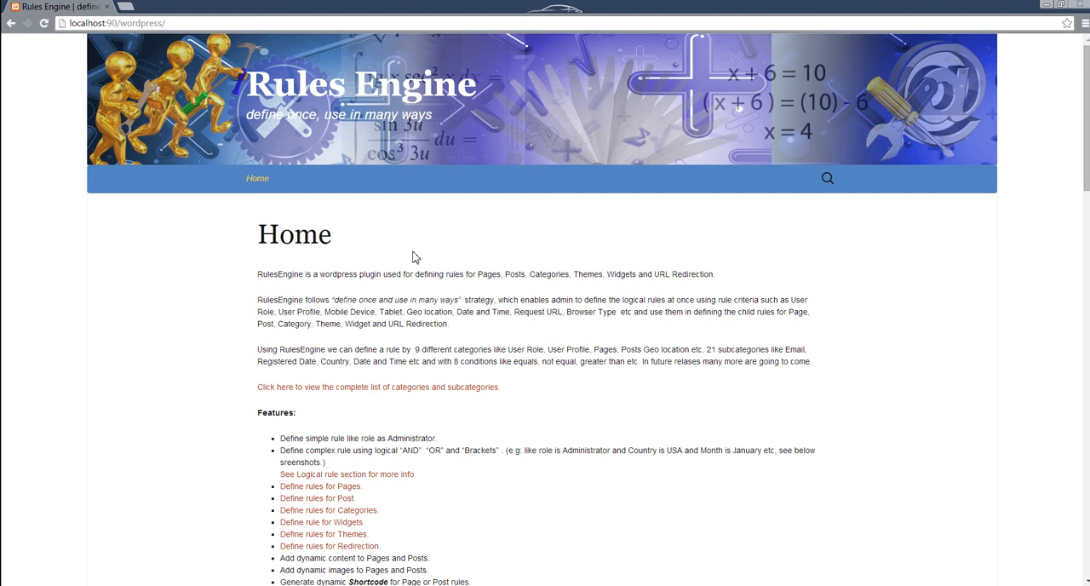
Step: Open the site's wp-login.php page under localhost:90/wordpress
{"action": "left_click", "coordinate": [205, 23]}
{"action": "left_click", "coordinate": [233, 21]}
{"action": "type", "text": "wp-log"}
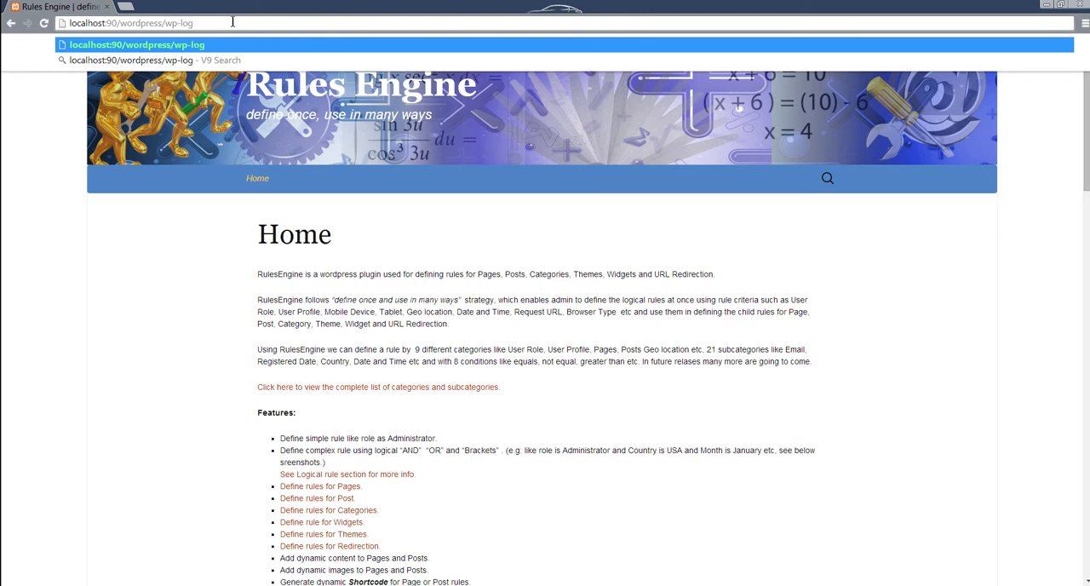
{"action": "type", "text": "in.php"}
{"action": "key", "text": "Return"}
{"action": "type", "text": "sub"}
Step: Log in with the subscriber's username and account password, saving the password in Chrome, and view the site's home page
{"action": "key", "text": "Tab"}
{"action": "type", "text": "s"}
{"action": "key", "text": "Return"}
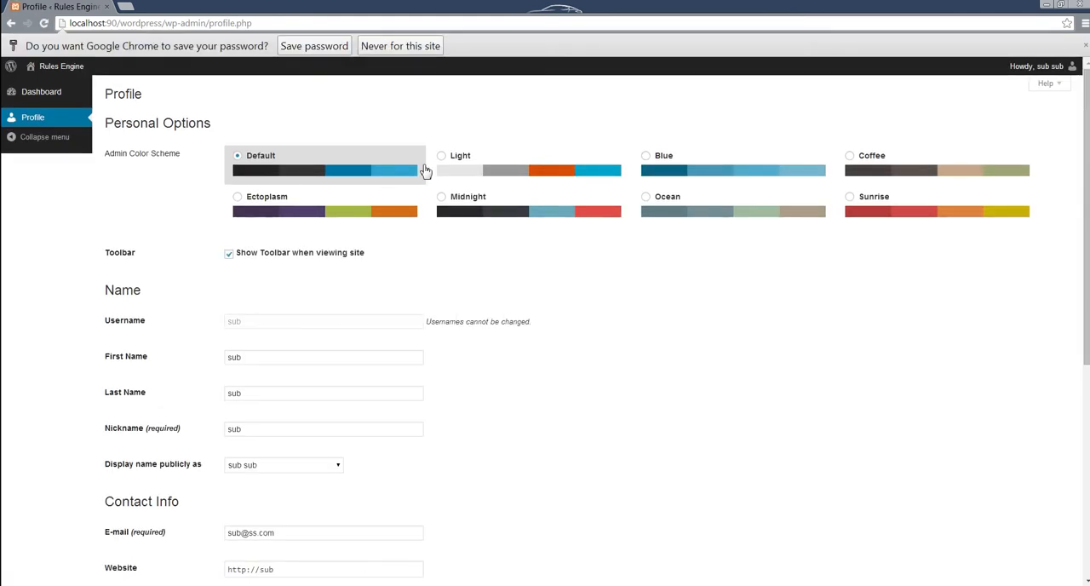
{"action": "left_click", "coordinate": [315, 46]}
{"action": "left_click", "coordinate": [60, 49]}
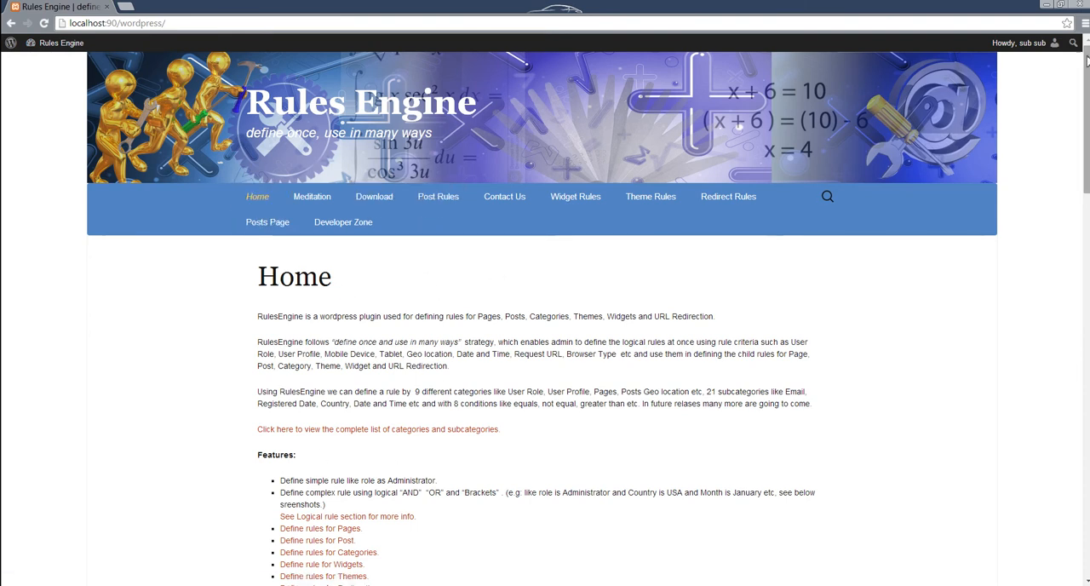
Step: Log out of the subscriber account and open localhost:90/wordpress to check the menu as a guest
{"action": "mouse_move", "coordinate": [1052, 43]}
{"action": "left_click", "coordinate": [985, 110]}
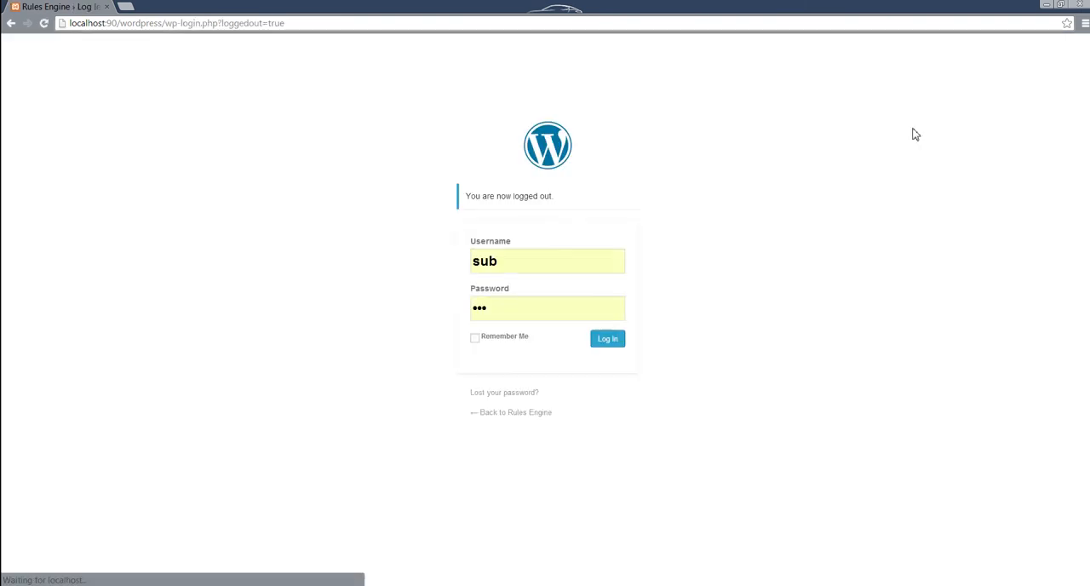
{"action": "left_click_drag", "start_coordinate": [165, 23], "coordinate": [452, 15]}
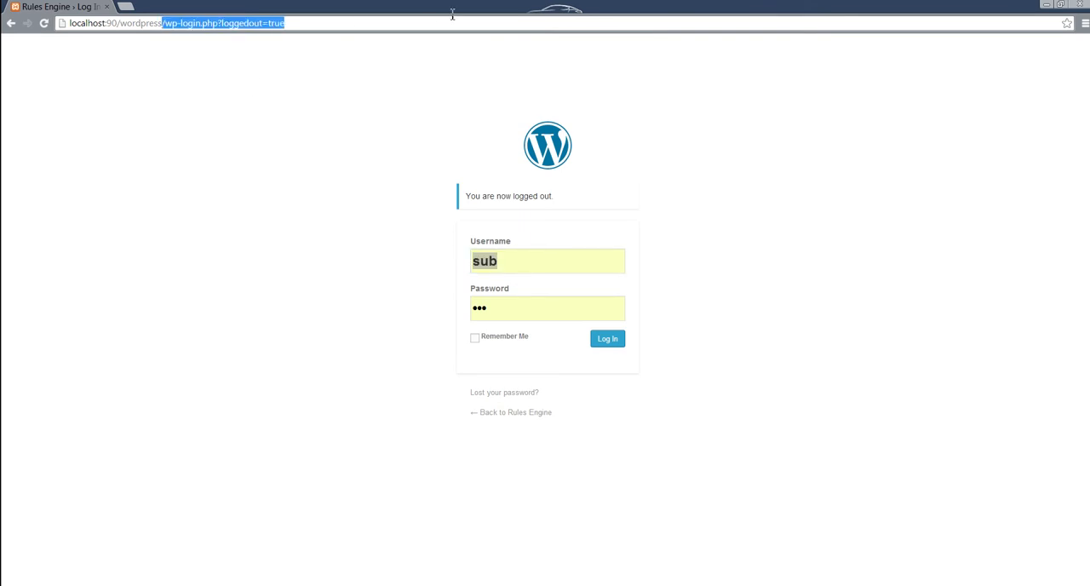
{"action": "key", "text": "BackSpace"}
{"action": "key", "text": "Return"}
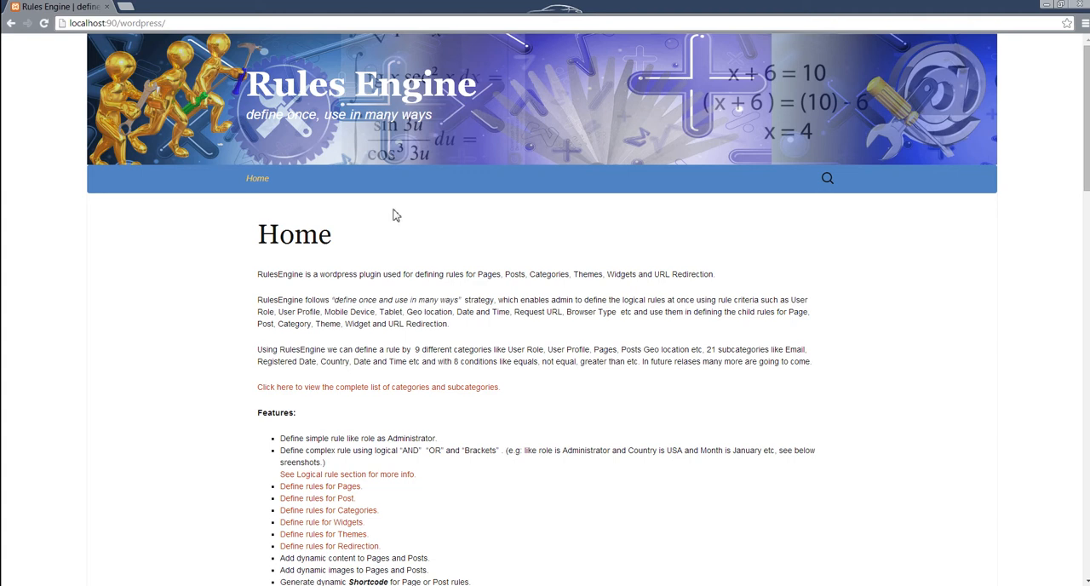
Step: Switch to the Firefox window with the Logical Rules list
{"action": "key", "text": "alt+Tab"}
{"action": "key", "text": "alt+Tab"}
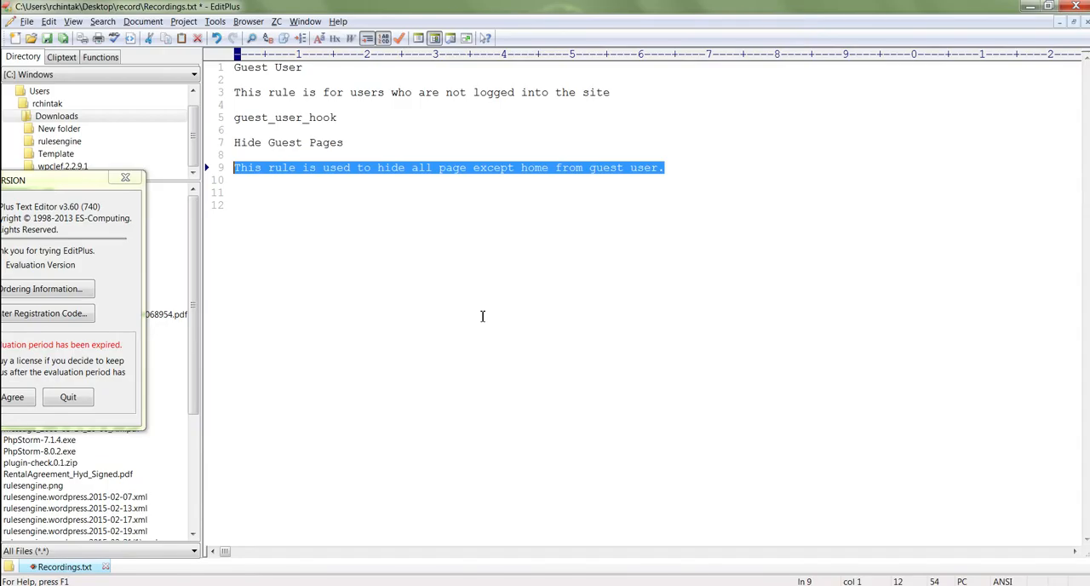
{"action": "key", "text": "alt+Tab"}
{"action": "key", "text": "alt+Tab"}
{"action": "key", "text": "alt+Tab"}
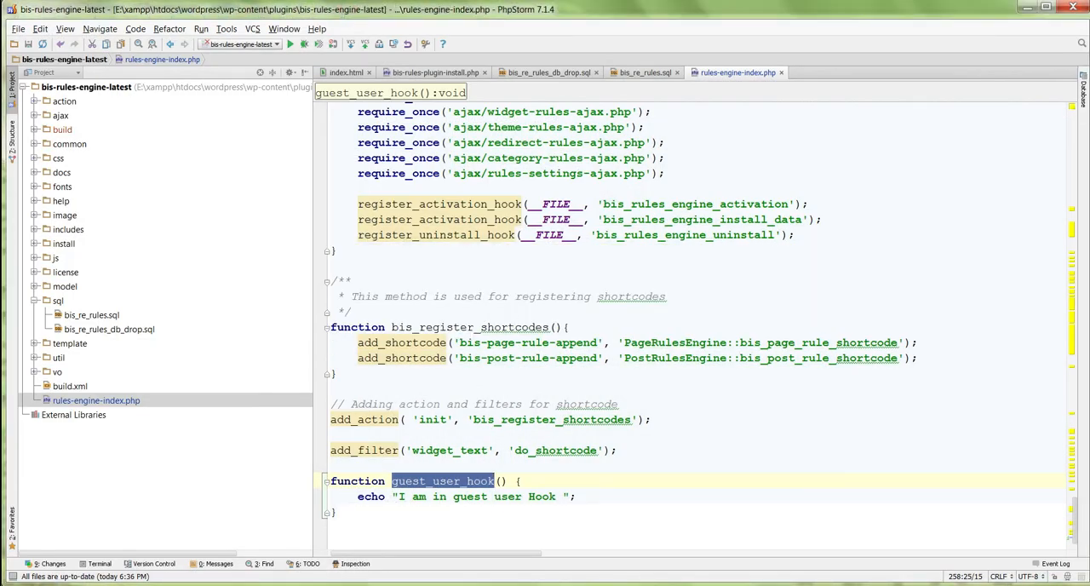
{"action": "key", "text": "alt+Tab"}
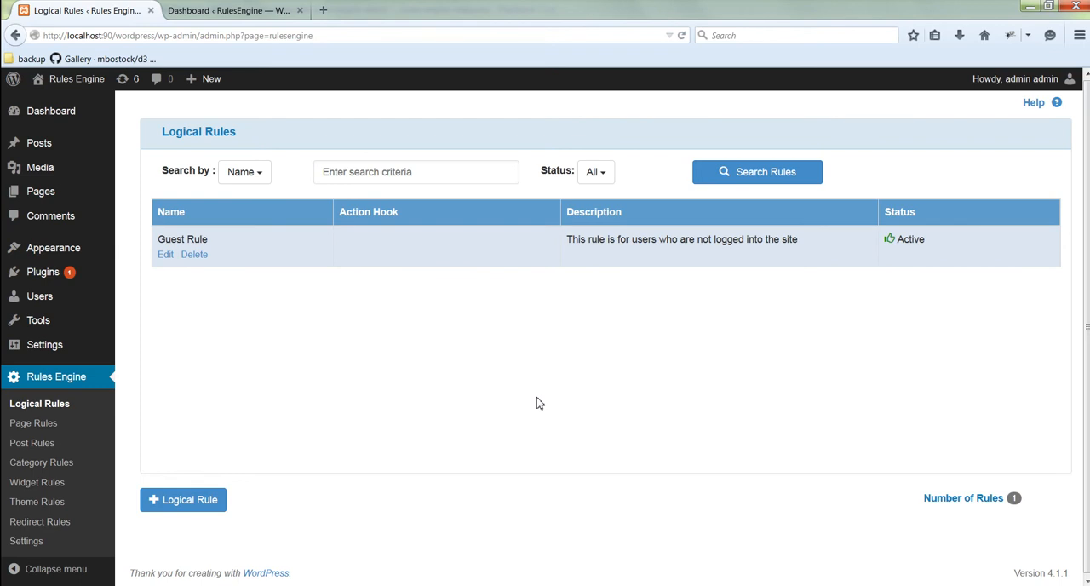
Step: Start a new logical rule and name it Complex Rule
{"action": "left_click", "coordinate": [199, 511]}
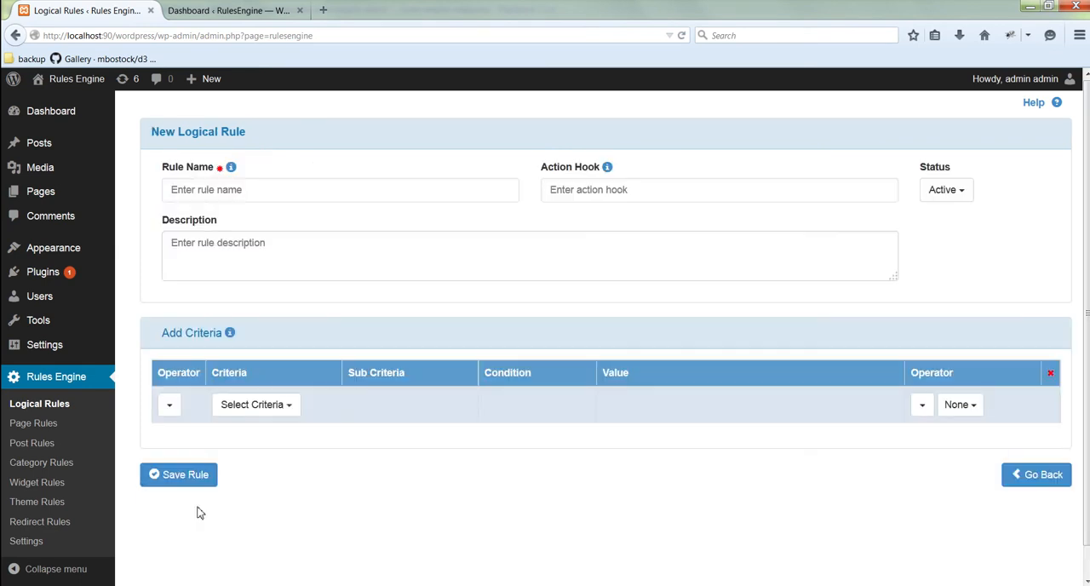
{"action": "left_click", "coordinate": [284, 201]}
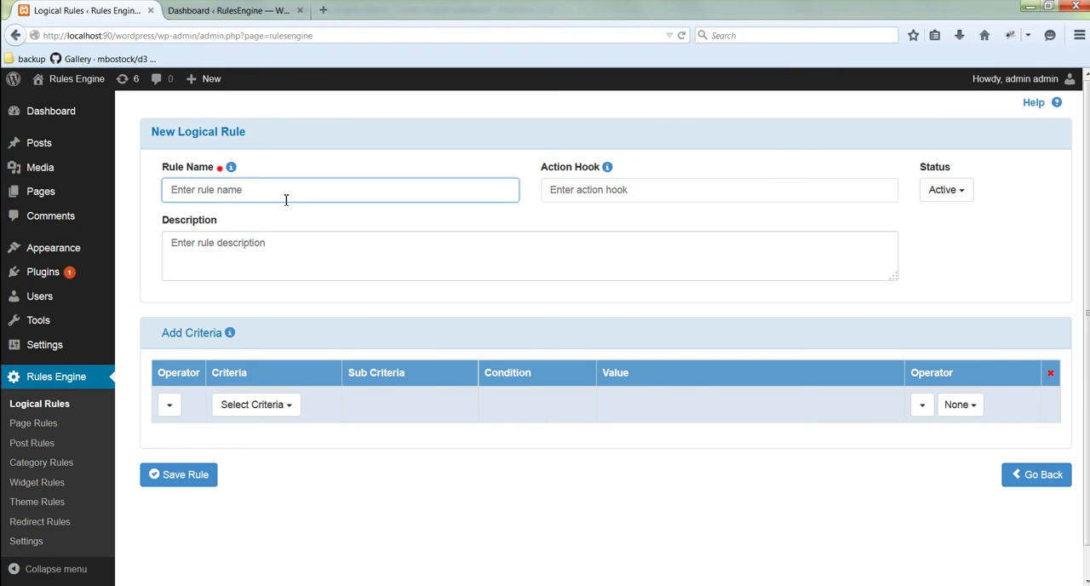
{"action": "type", "text": "C"}
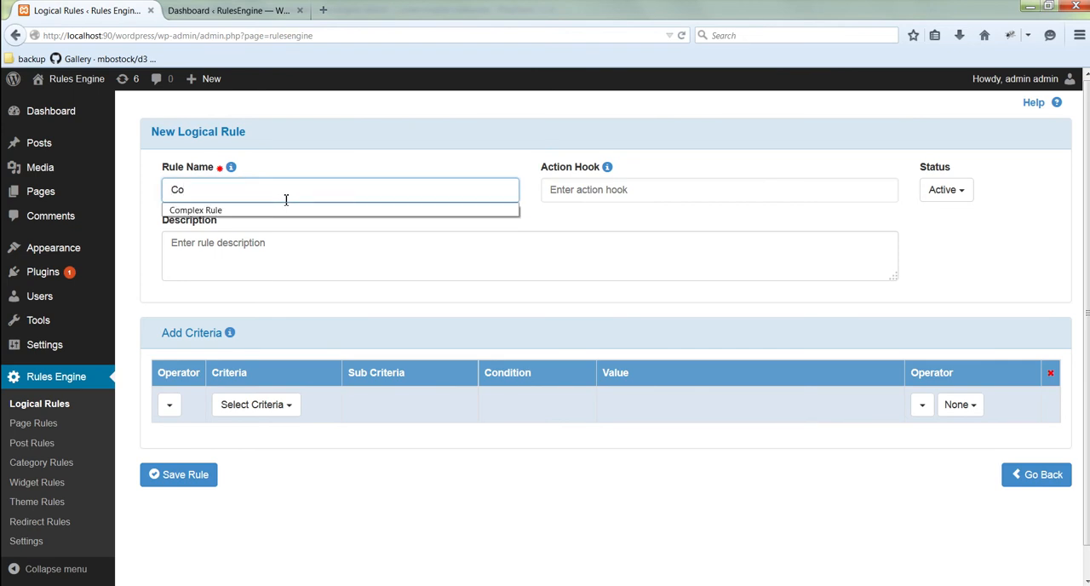
{"action": "type", "text": "o"}
{"action": "key", "text": "Down"}
{"action": "key", "text": "Return"}
{"action": "key", "text": "Tab"}
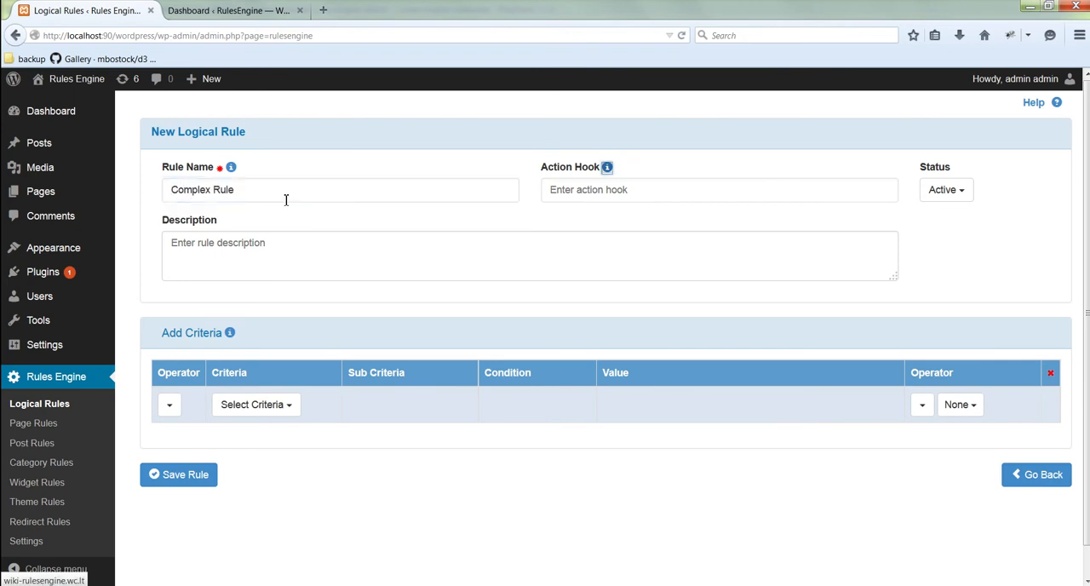
Step: Enter the description "This rule is a complex rule used to mobile device type and user role is subscriber or author or guest user."
{"action": "left_click", "coordinate": [353, 262]}
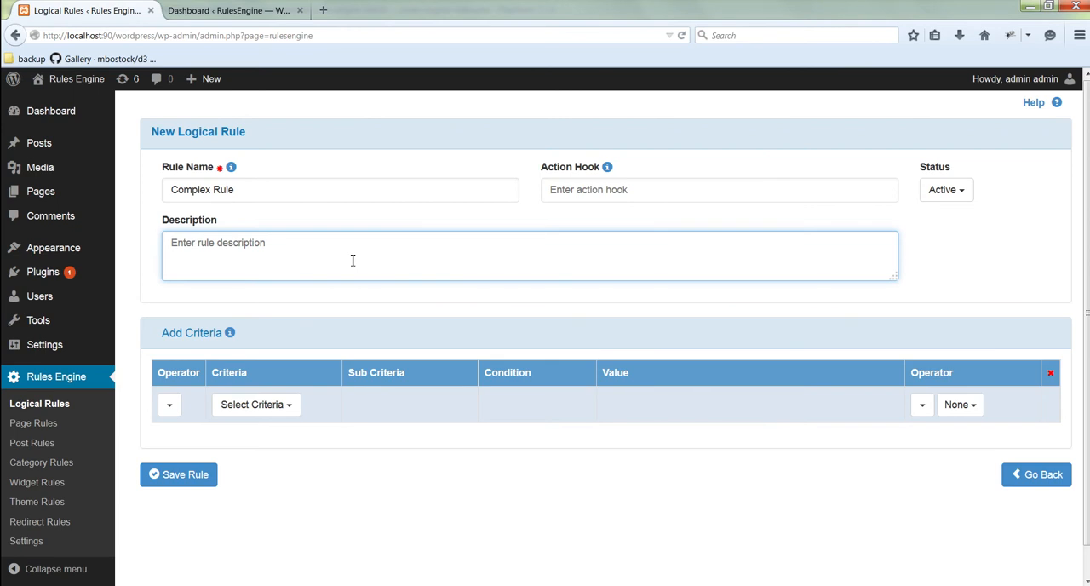
{"action": "type", "text": "This rule is"}
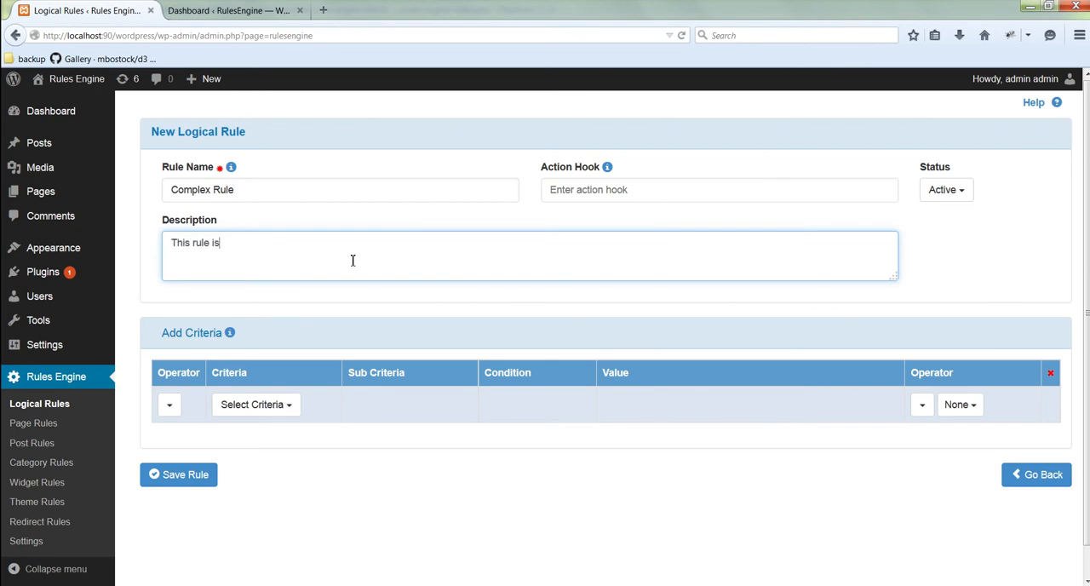
{"action": "type", "text": " a complex rule used to mobile"}
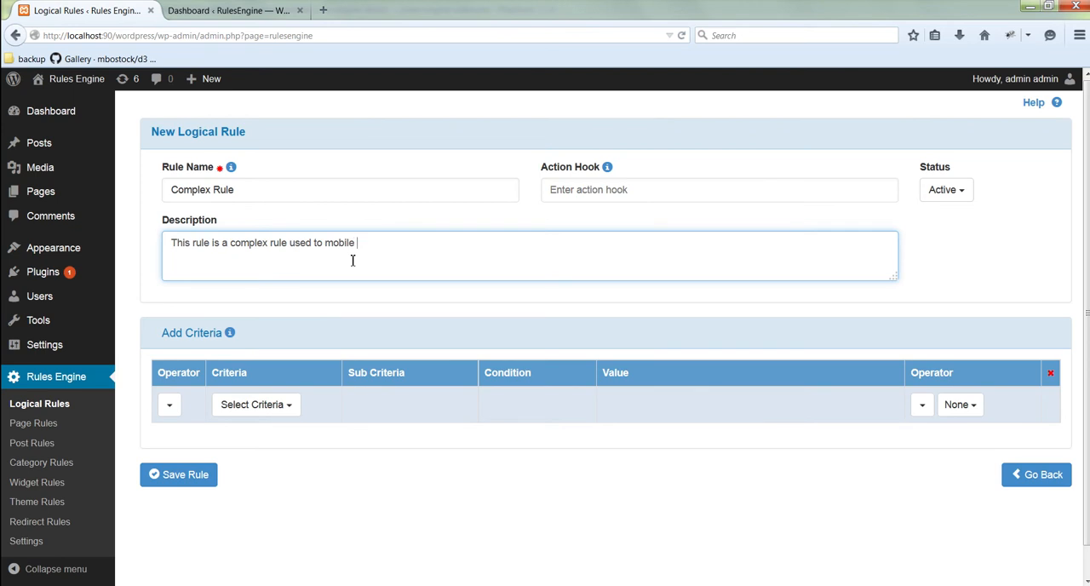
{"action": "type", "text": "ce tyoe"}
{"action": "key", "text": "BackSpace"}
{"action": "key", "text": "BackSpace"}
{"action": "key", "text": "BackSpace"}
{"action": "type", "text": "pe and user role is sub"}
{"action": "type", "text": "scriber or author o"}
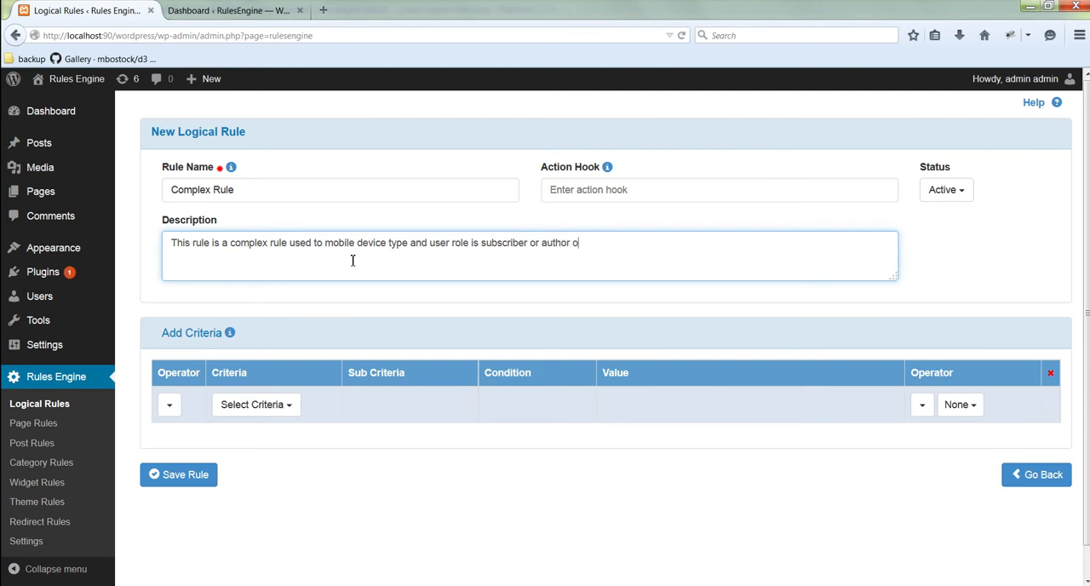
{"action": "type", "text": "uest user."}
Step: Set the first criterion to Mobile Device, Mobile Device Type, equal to Smart Phone, followed by the OR operator
{"action": "left_click", "coordinate": [259, 410]}
{"action": "scroll", "coordinate": [261, 417], "scroll_direction": "down", "scroll_amount": 1}
{"action": "scroll", "coordinate": [261, 417], "scroll_direction": "down", "scroll_amount": 1}
{"action": "scroll", "coordinate": [253, 453], "scroll_direction": "down", "scroll_amount": 3}
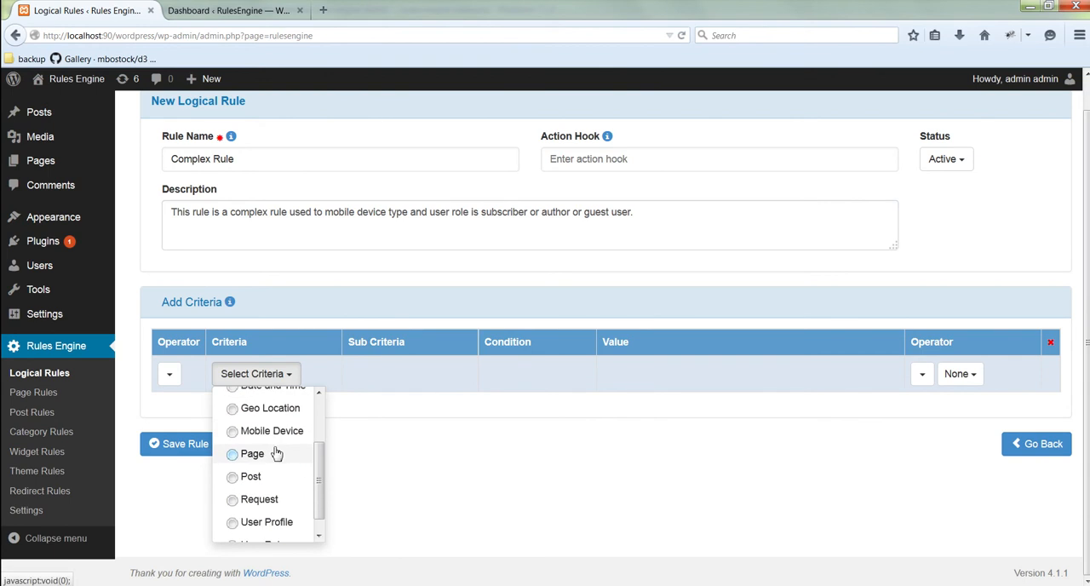
{"action": "left_click", "coordinate": [271, 416]}
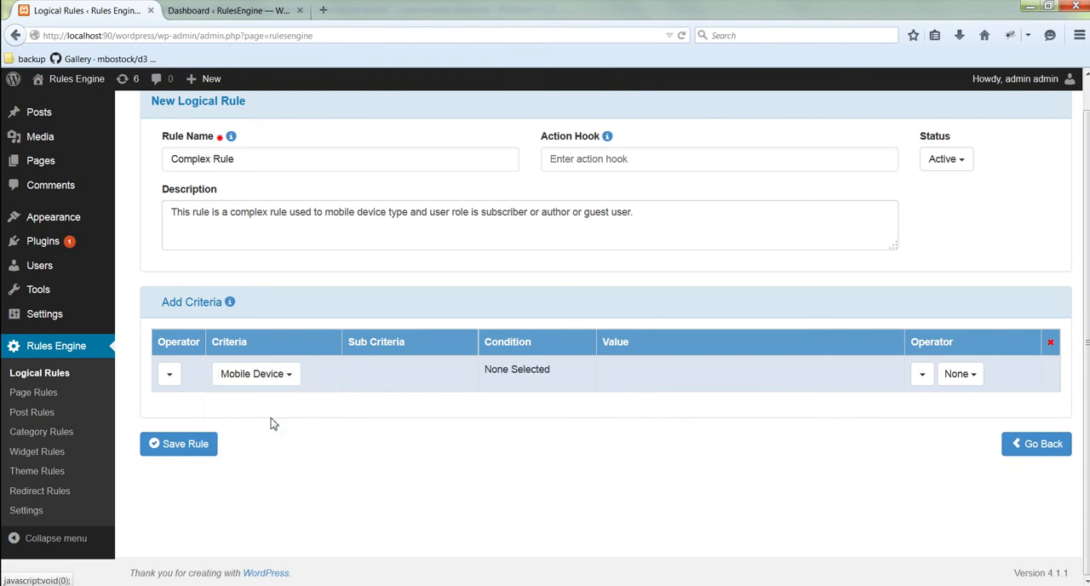
{"action": "left_click", "coordinate": [391, 380]}
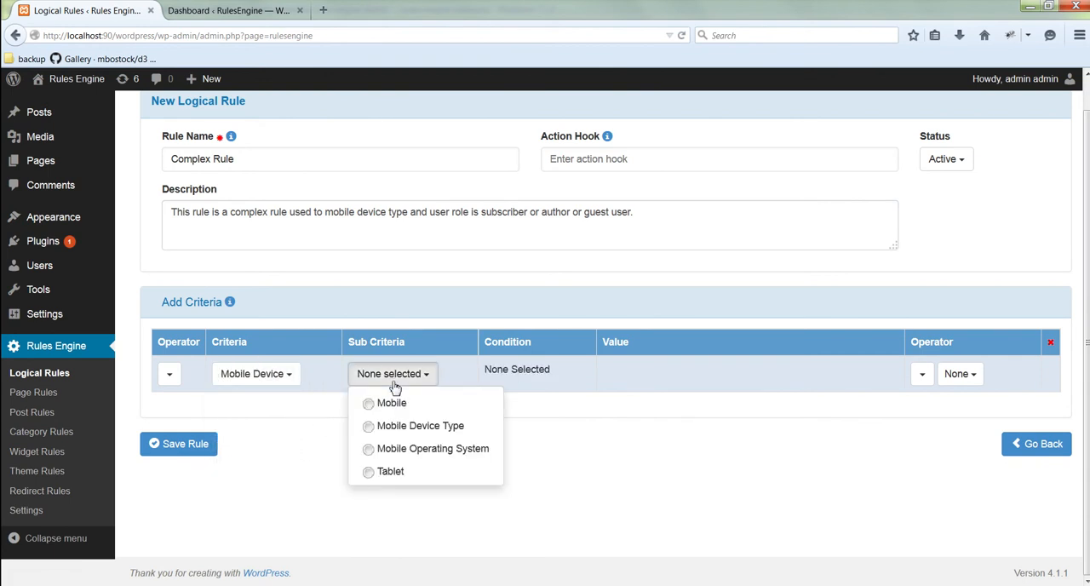
{"action": "left_click", "coordinate": [410, 426]}
{"action": "left_click", "coordinate": [533, 379]}
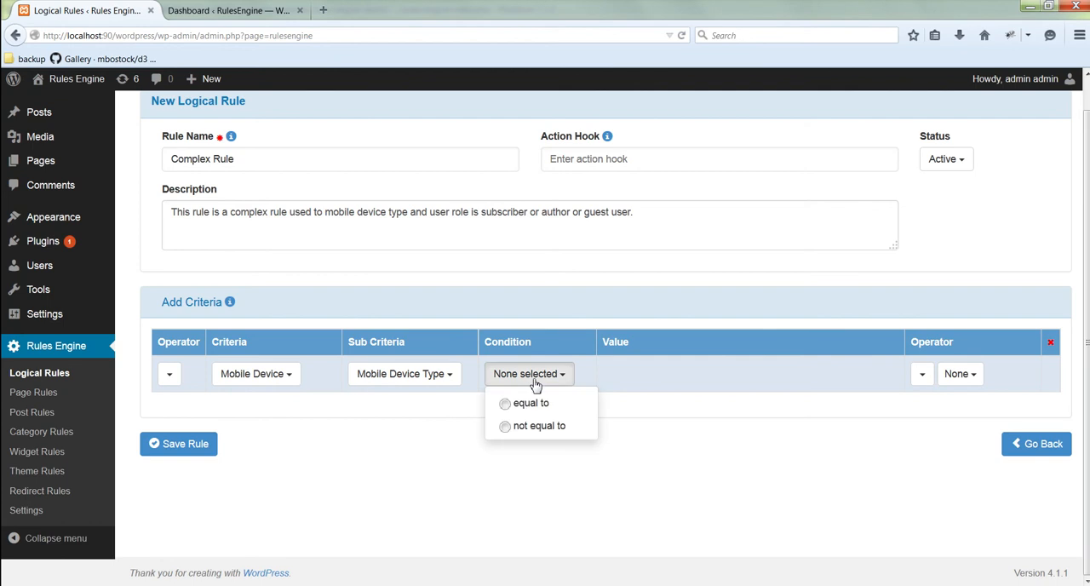
{"action": "left_click", "coordinate": [531, 403]}
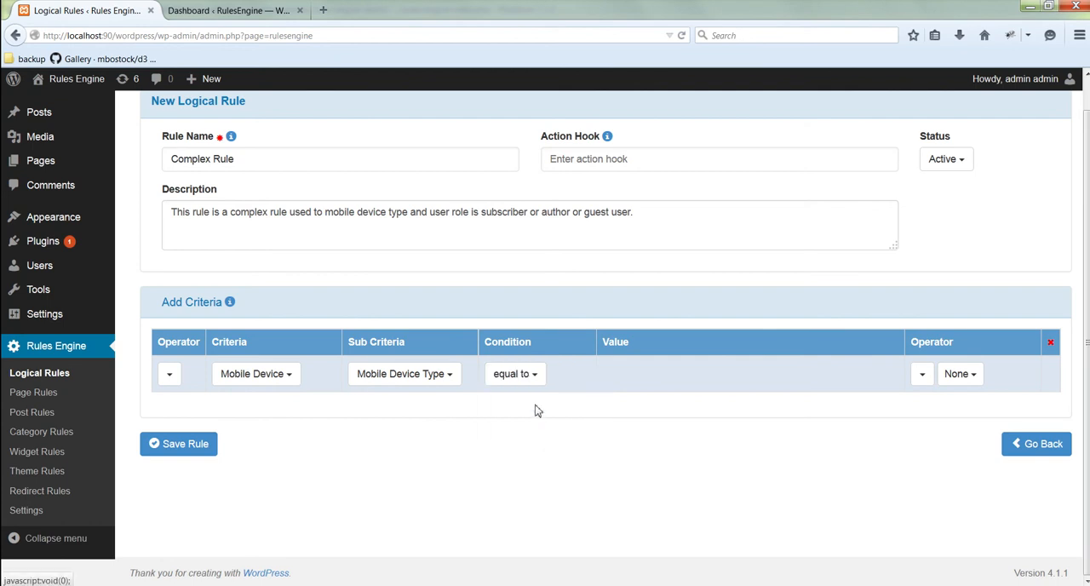
{"action": "left_click", "coordinate": [637, 380]}
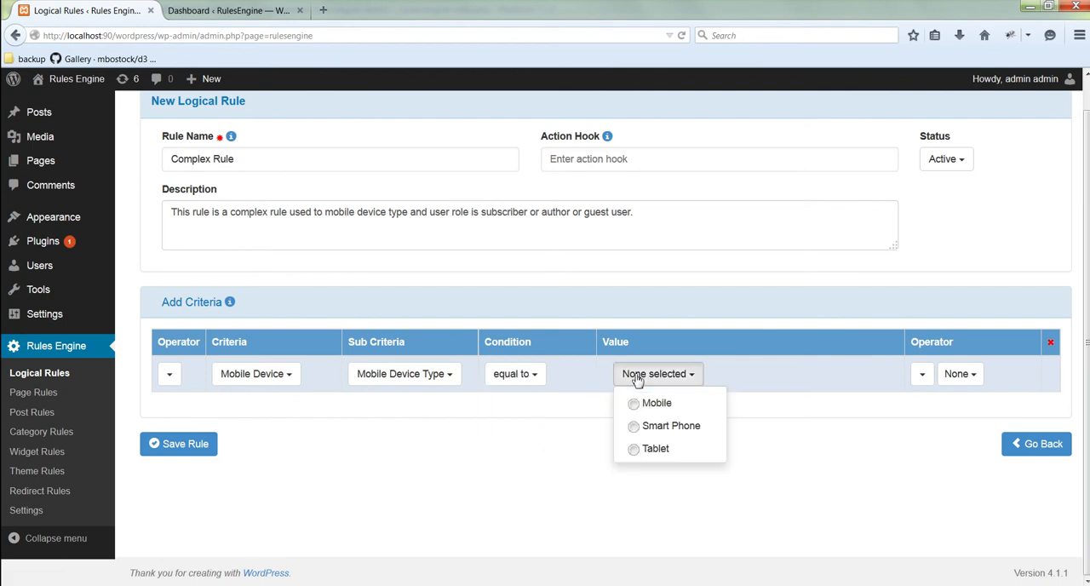
{"action": "left_click", "coordinate": [647, 425]}
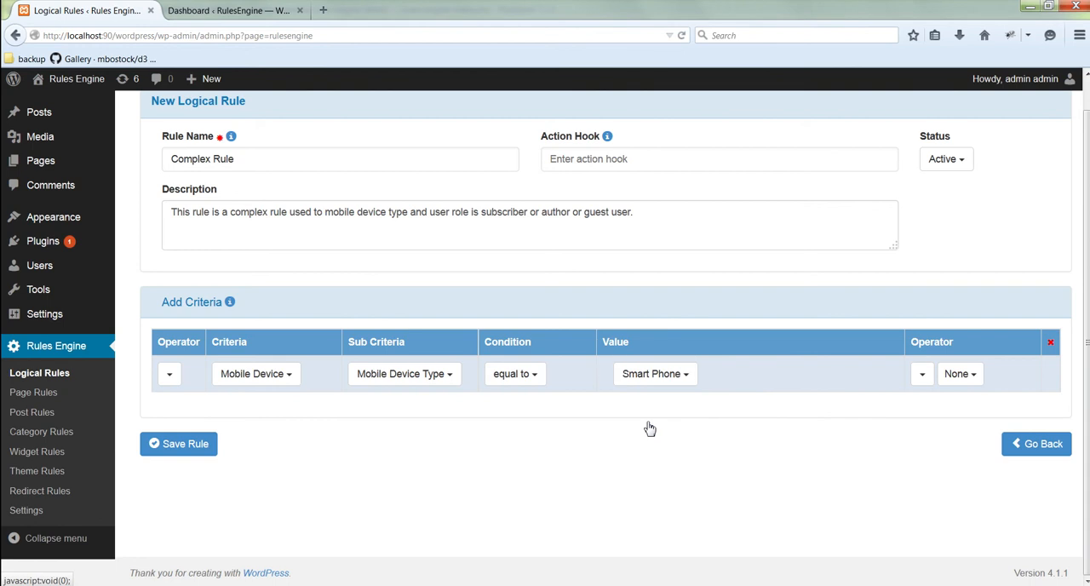
{"action": "left_click", "coordinate": [957, 380]}
{"action": "left_click", "coordinate": [973, 426]}
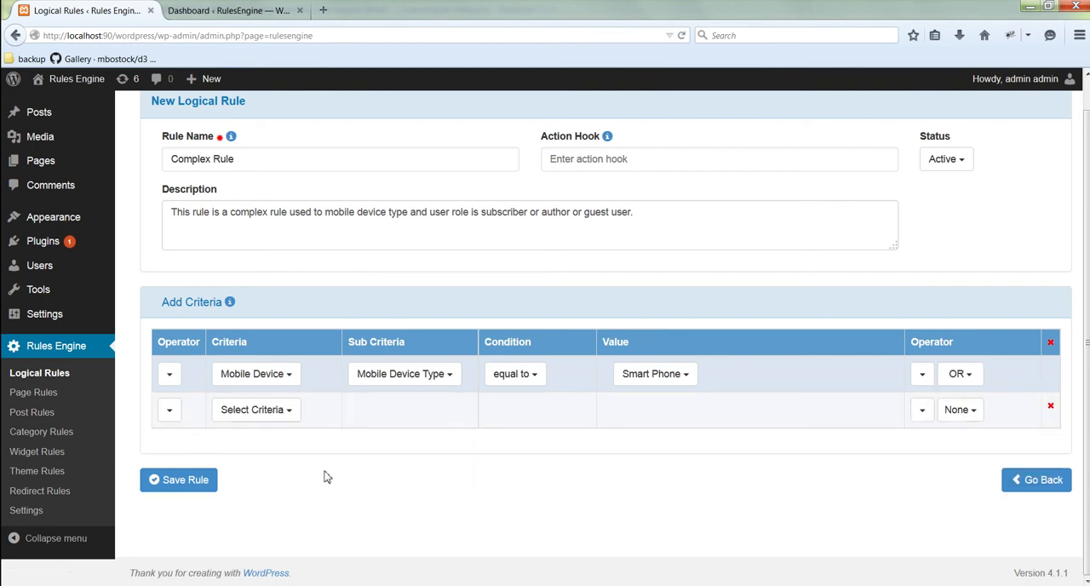
Step: Set the second criterion to Mobile Device, Mobile Device Type, equal to Tablet, followed by the And operator
{"action": "left_click", "coordinate": [274, 414]}
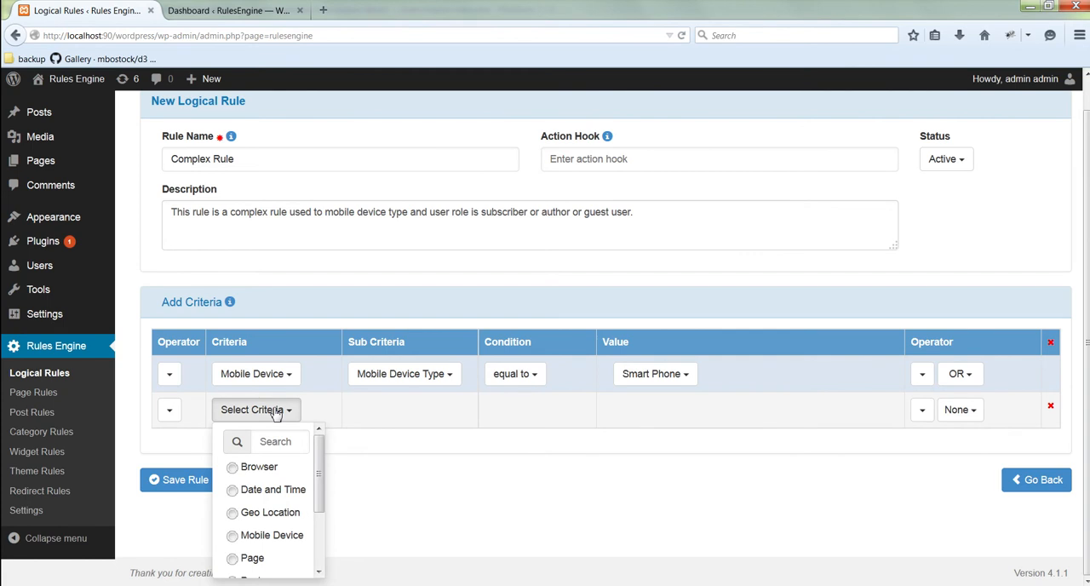
{"action": "scroll", "coordinate": [293, 490], "scroll_direction": "down", "scroll_amount": 2}
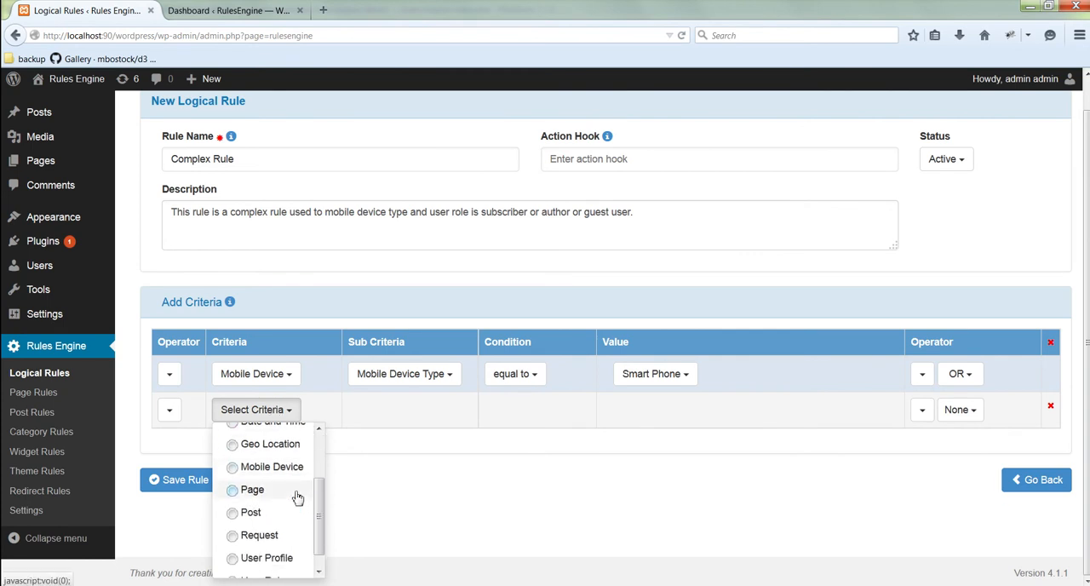
{"action": "left_click", "coordinate": [290, 470]}
{"action": "left_click", "coordinate": [415, 411]}
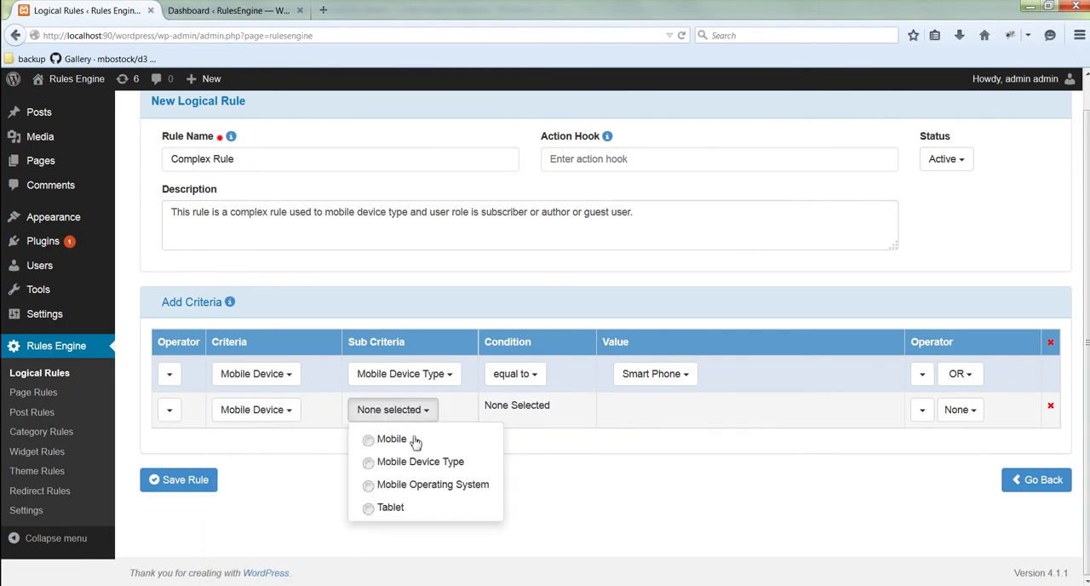
{"action": "left_click", "coordinate": [419, 465]}
{"action": "left_click", "coordinate": [545, 415]}
{"action": "left_click", "coordinate": [541, 448]}
{"action": "left_click", "coordinate": [648, 412]}
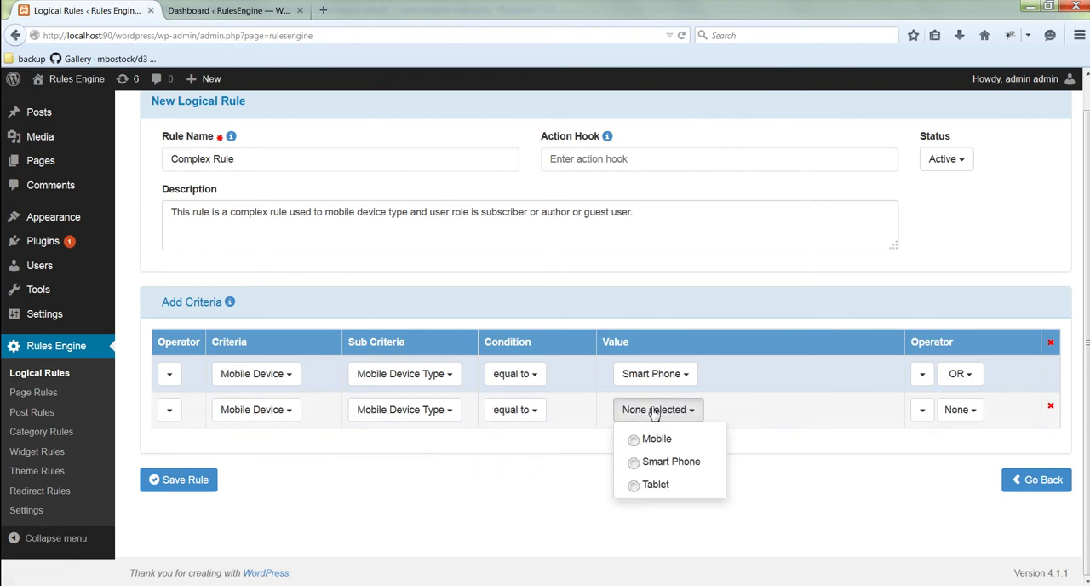
{"action": "left_click", "coordinate": [654, 485]}
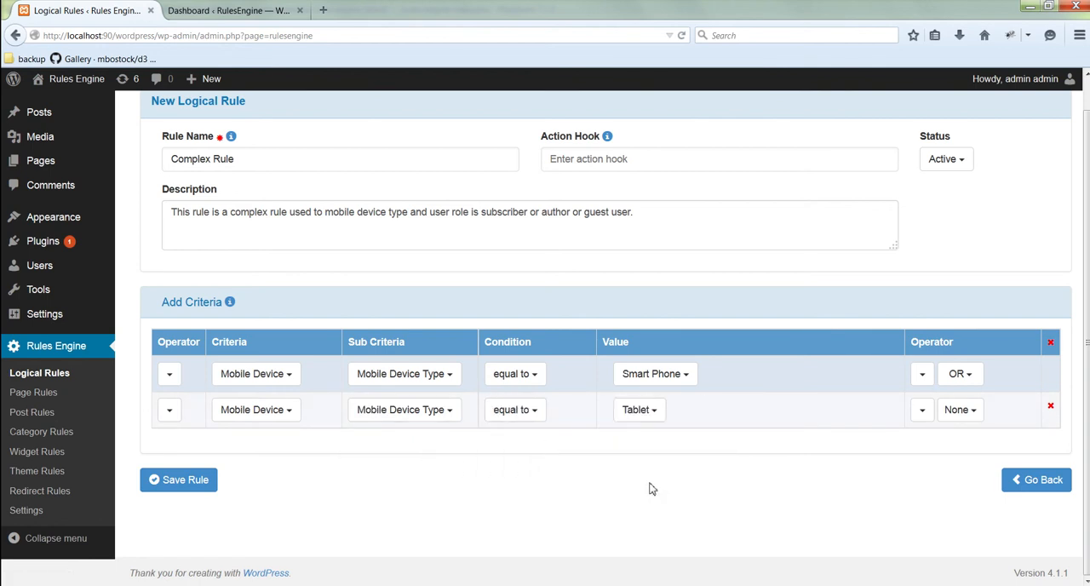
{"action": "left_click", "coordinate": [976, 414]}
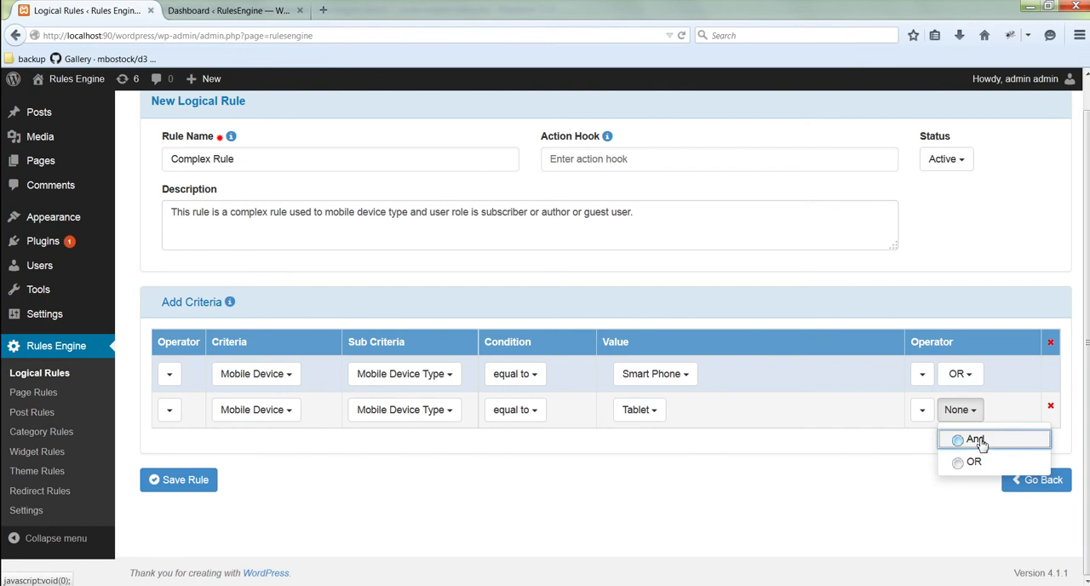
{"action": "left_click", "coordinate": [979, 442]}
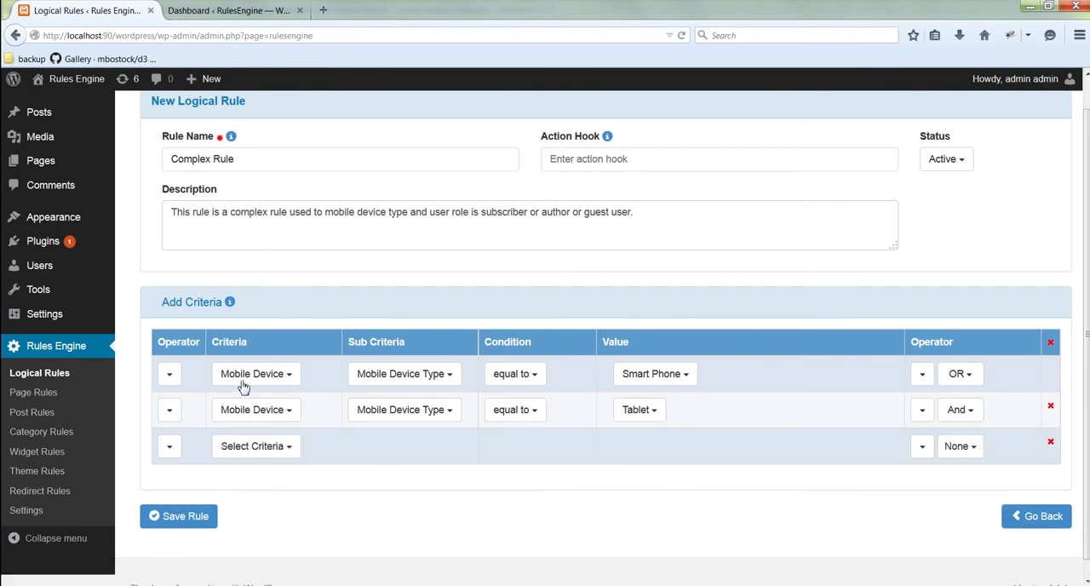
Step: Group the two Mobile Device criteria, putting "((" before the Smart Phone row and ")" after the Tablet row
{"action": "left_click", "coordinate": [170, 376]}
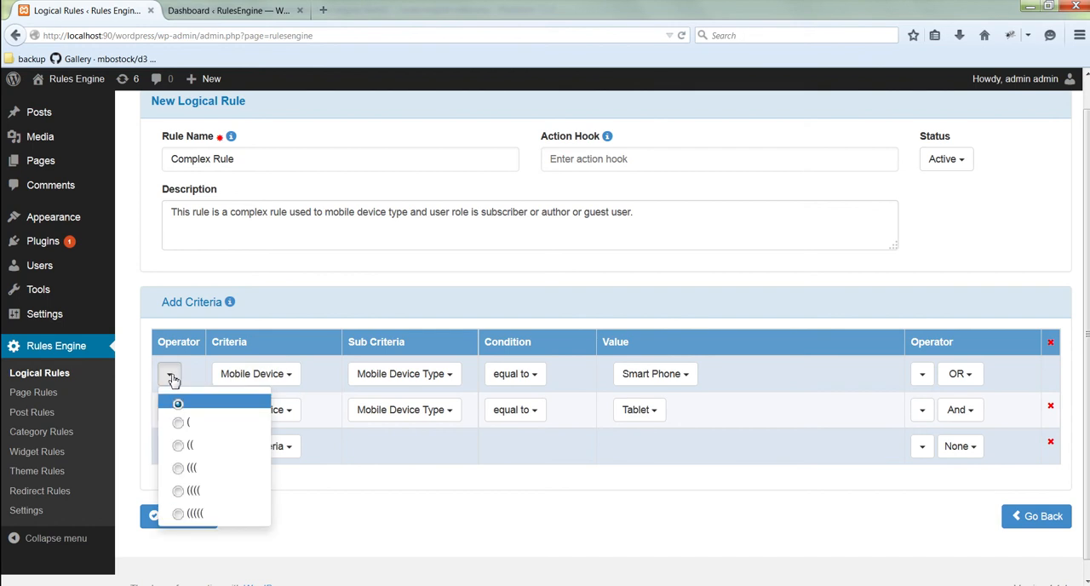
{"action": "left_click", "coordinate": [182, 446]}
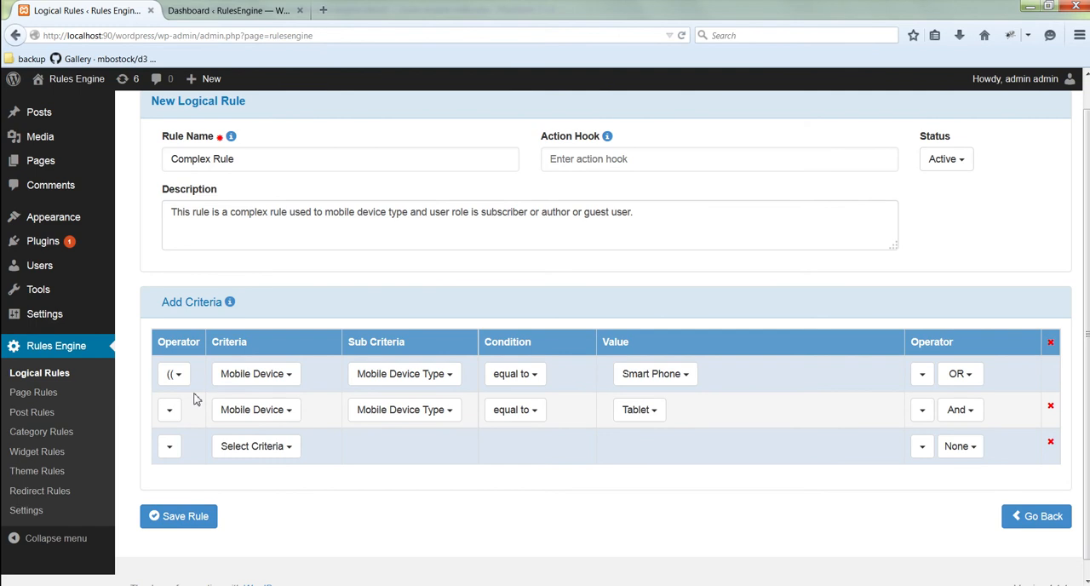
{"action": "left_click", "coordinate": [921, 410]}
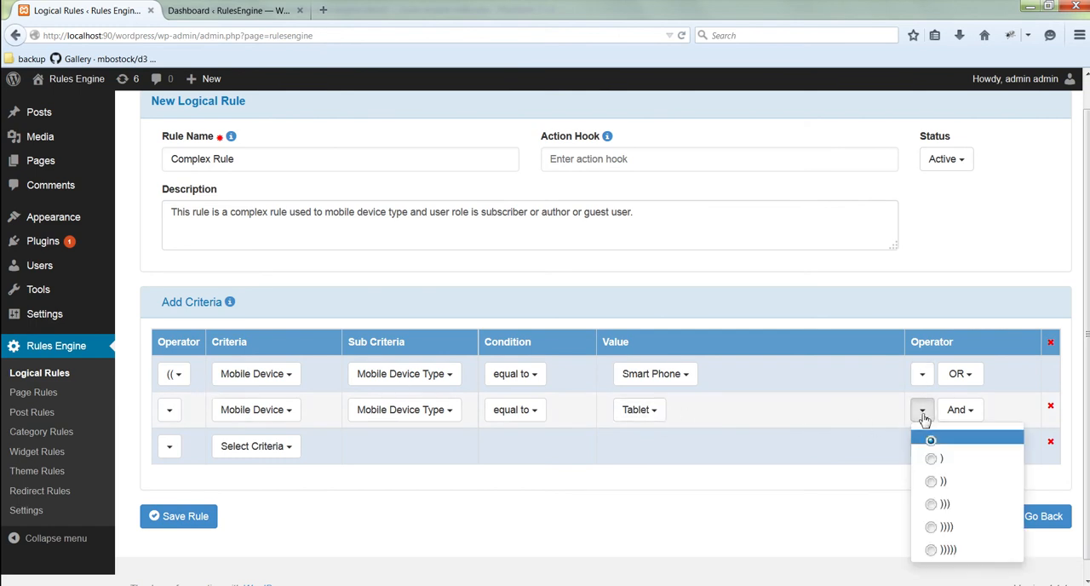
{"action": "left_click", "coordinate": [934, 460]}
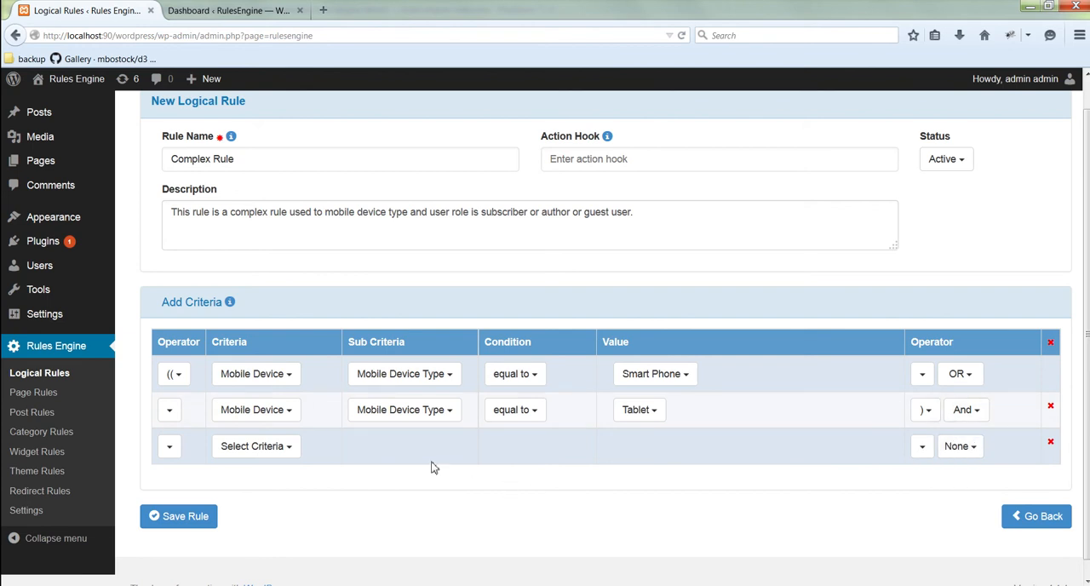
Step: Begin the third criterion with "(" and set it to User Role, User Role Name, equal to
{"action": "left_click", "coordinate": [170, 448]}
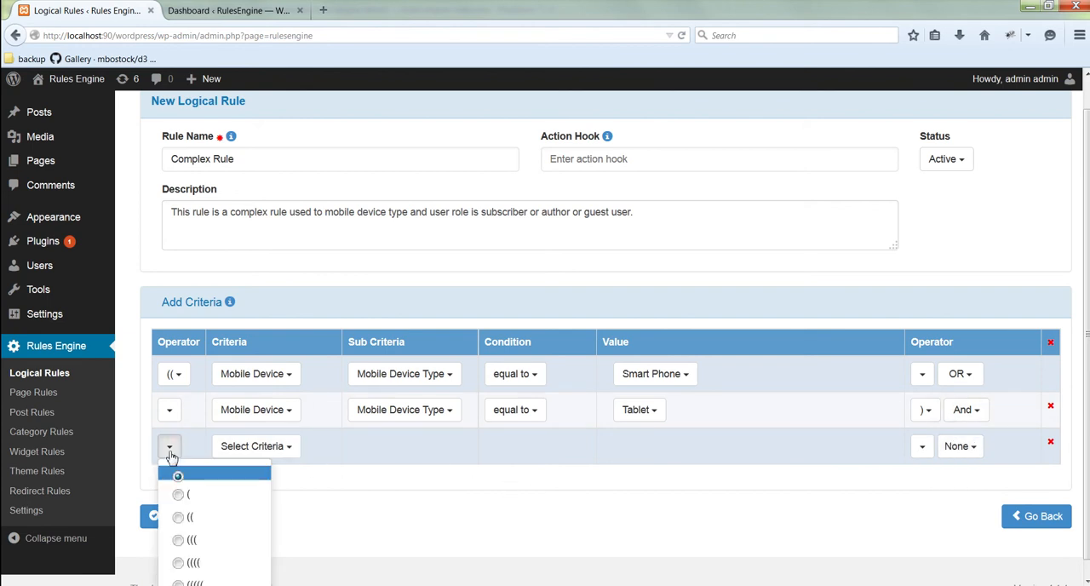
{"action": "left_click", "coordinate": [183, 494]}
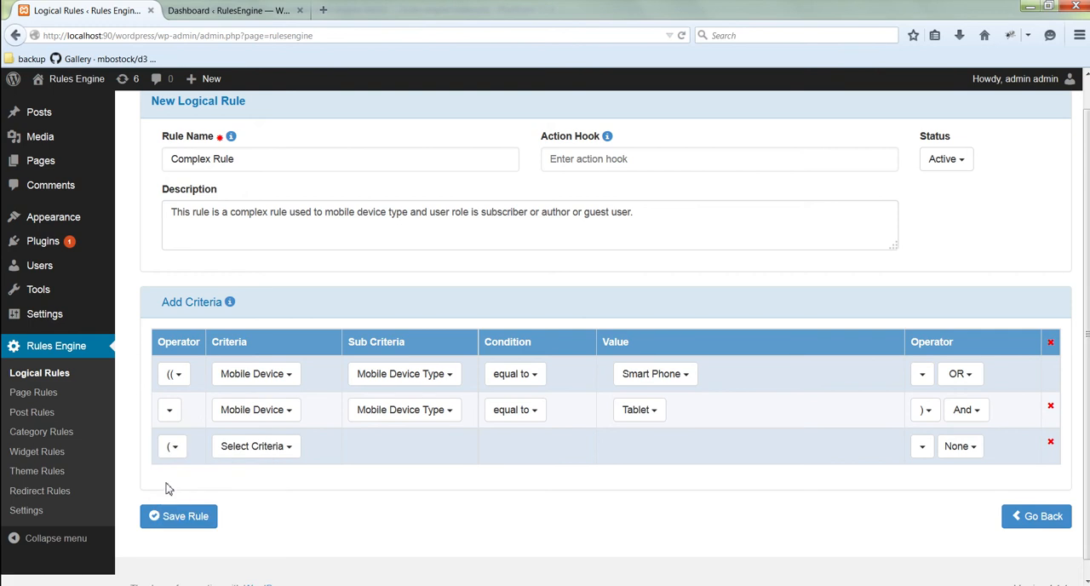
{"action": "left_click", "coordinate": [257, 446]}
{"action": "scroll", "coordinate": [281, 490], "scroll_direction": "down", "scroll_amount": 2}
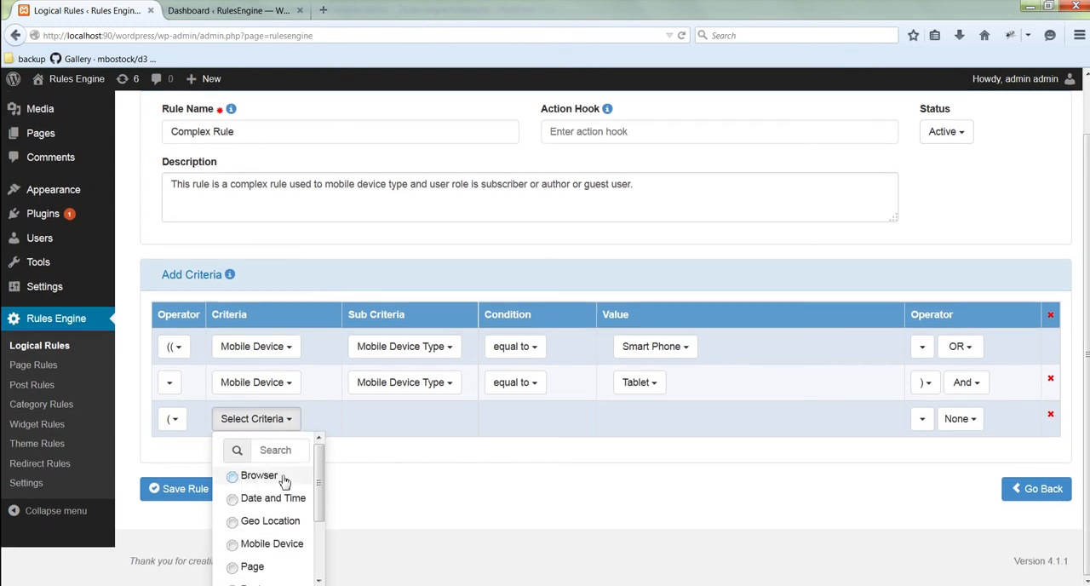
{"action": "scroll", "coordinate": [290, 504], "scroll_direction": "down", "scroll_amount": 1}
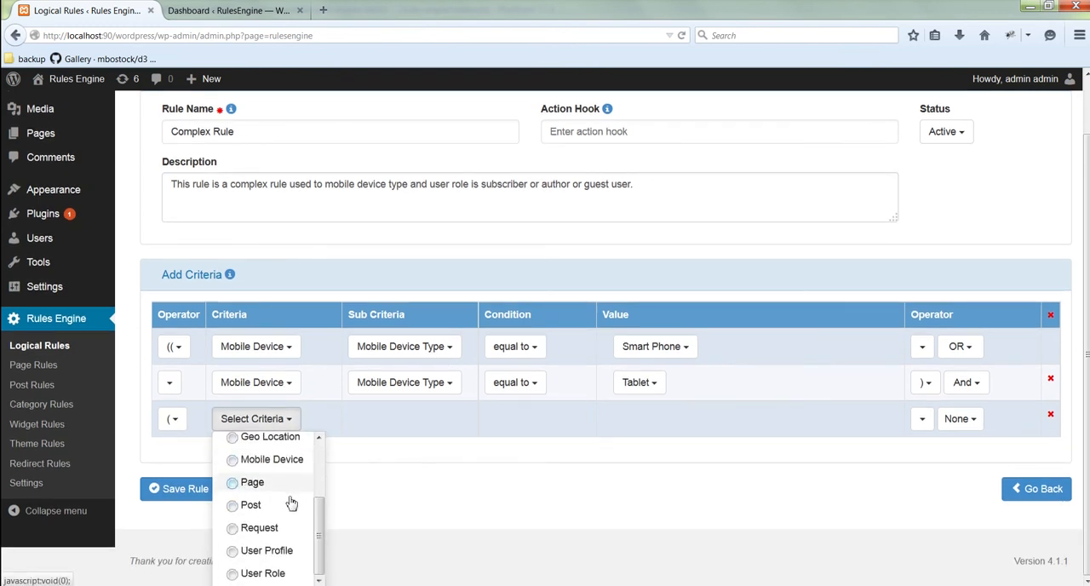
{"action": "left_click", "coordinate": [280, 572]}
{"action": "left_click", "coordinate": [394, 431]}
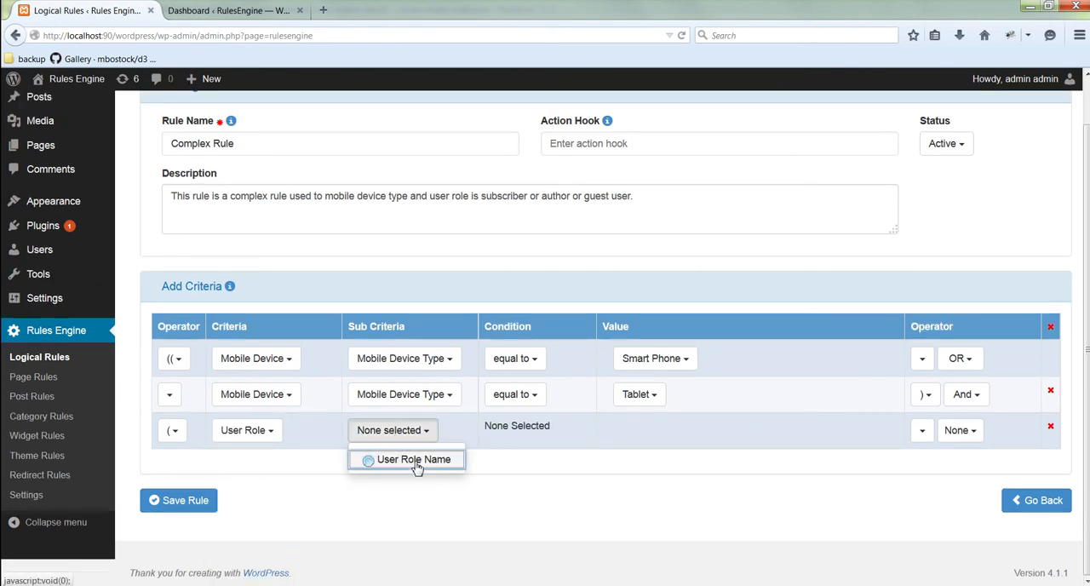
{"action": "left_click", "coordinate": [417, 459]}
{"action": "left_click", "coordinate": [549, 460]}
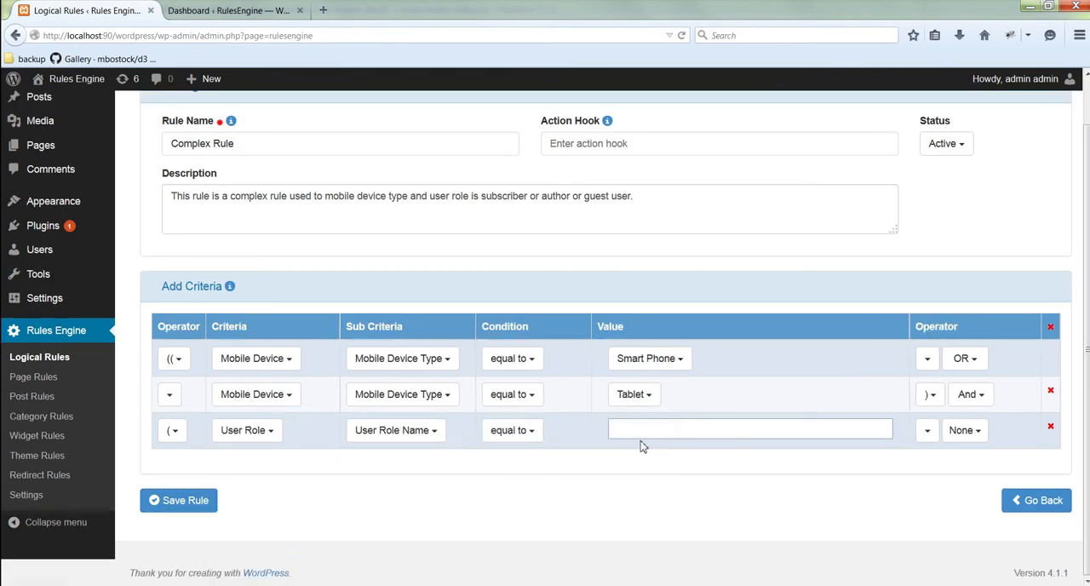
Step: Add Subscriber and Author as the User Role Name values, followed by the OR operator
{"action": "left_click", "coordinate": [656, 429]}
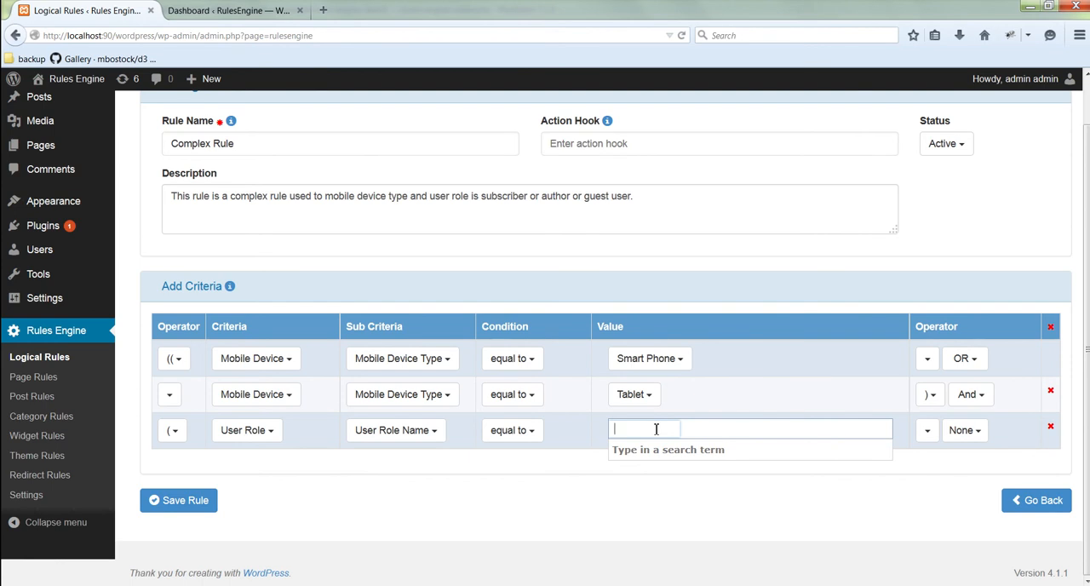
{"action": "type", "text": "sub"}
{"action": "key", "text": "Return"}
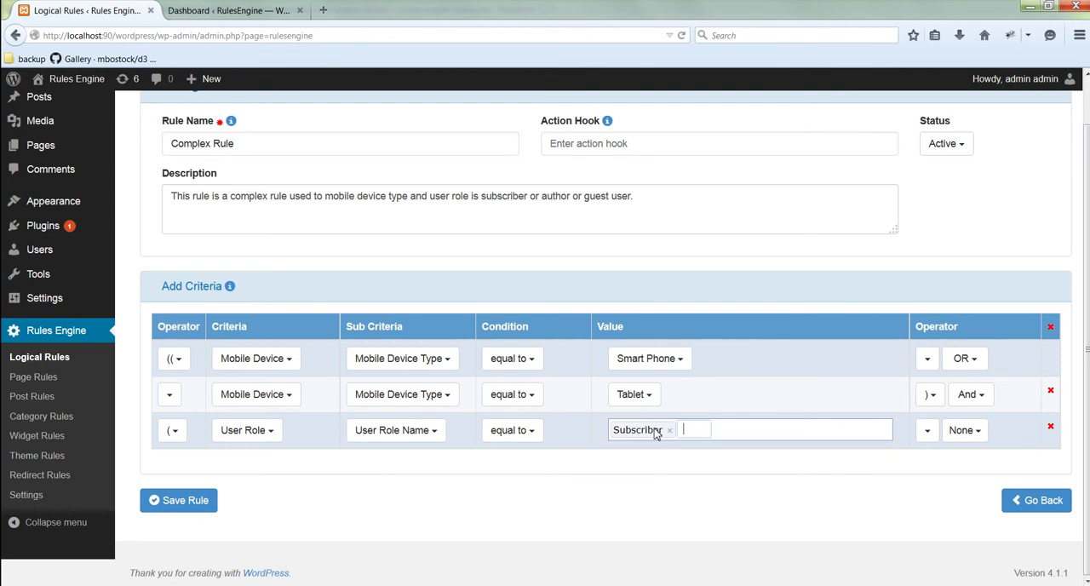
{"action": "type", "text": "aou"}
{"action": "key", "text": "BackSpace"}
{"action": "key", "text": "BackSpace"}
{"action": "key", "text": "BackSpace"}
{"action": "type", "text": "aut"}
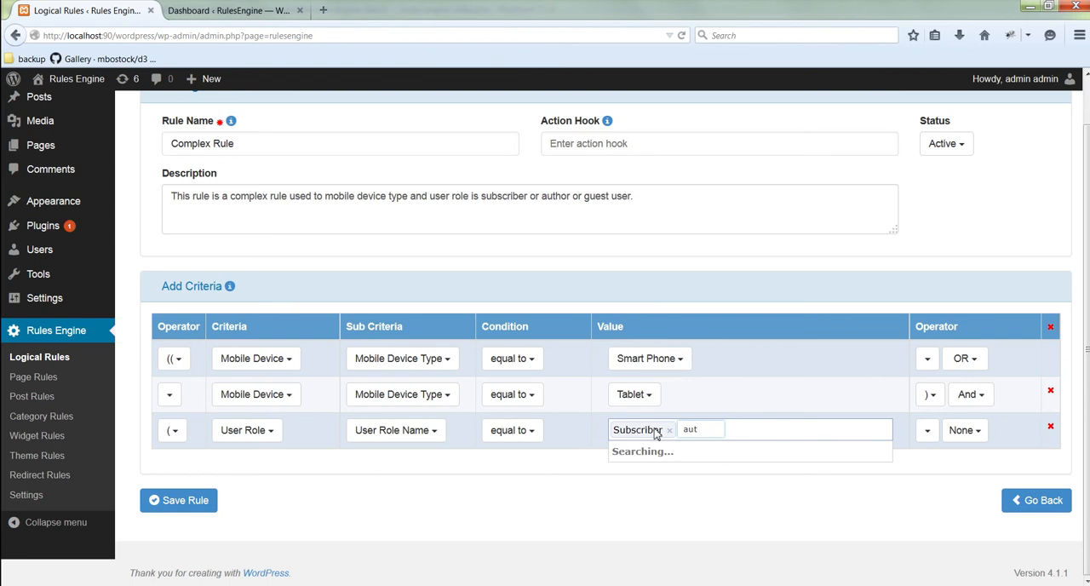
{"action": "left_click", "coordinate": [662, 451]}
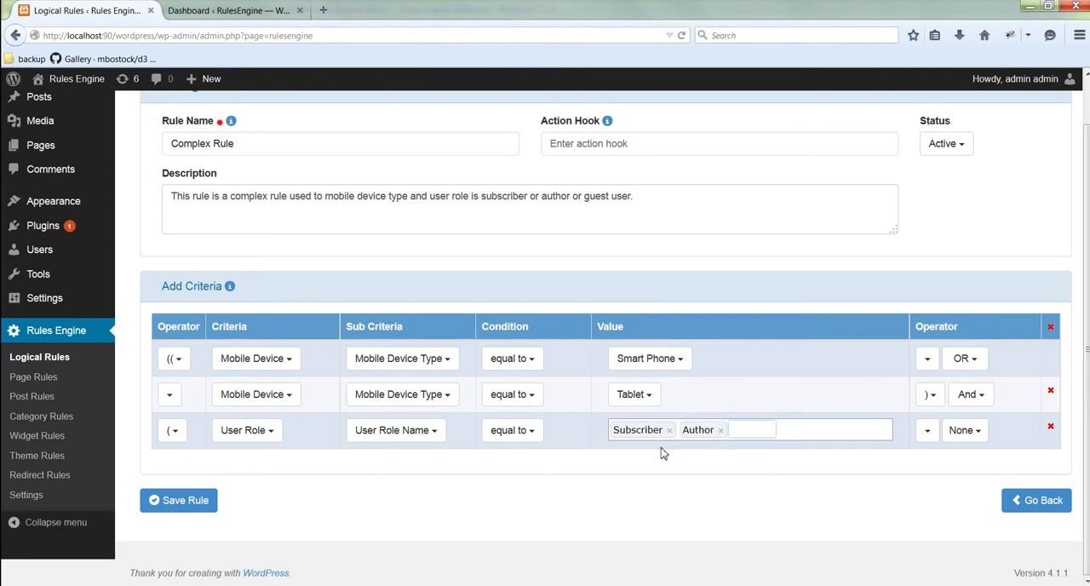
{"action": "left_click", "coordinate": [966, 434]}
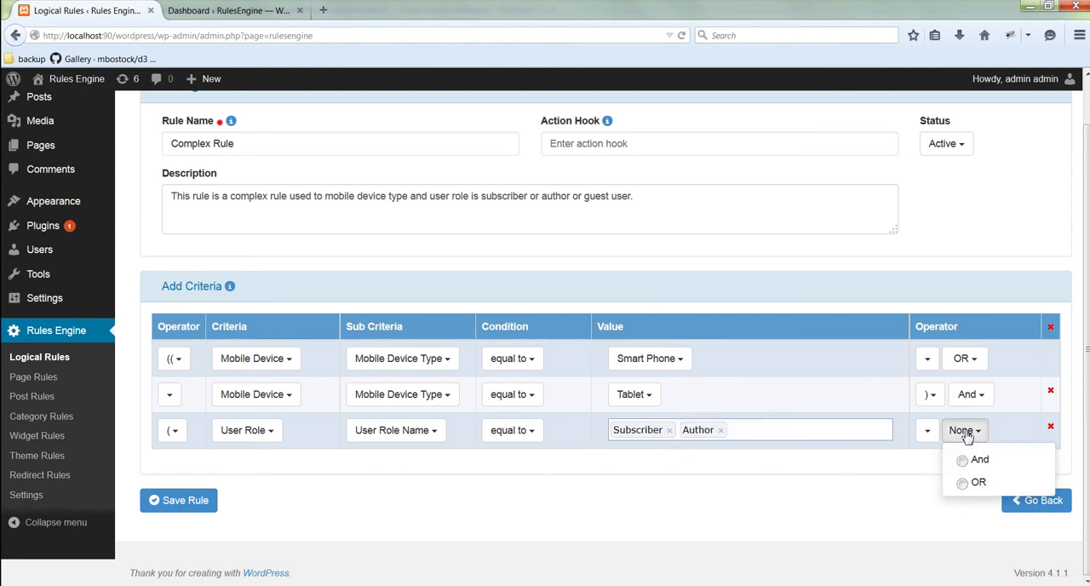
{"action": "left_click", "coordinate": [969, 487]}
Step: Set the fourth criterion to User Profile, Unregistered(Not Logged In), equal to Unregistered User, and close it with "))"
{"action": "left_click", "coordinate": [244, 468]}
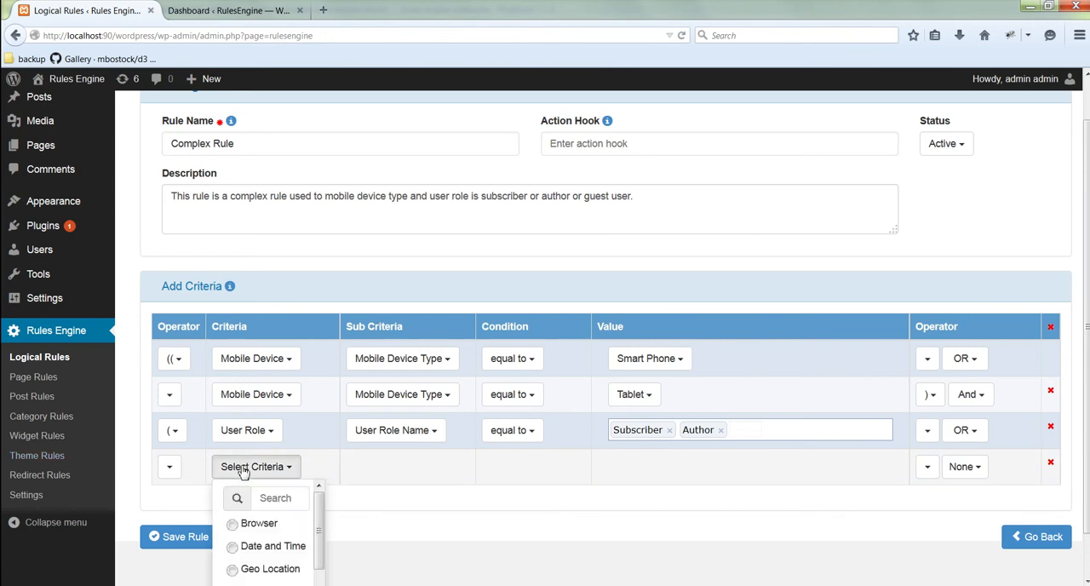
{"action": "scroll", "coordinate": [243, 476], "scroll_direction": "down", "scroll_amount": 5}
{"action": "left_click", "coordinate": [248, 549]}
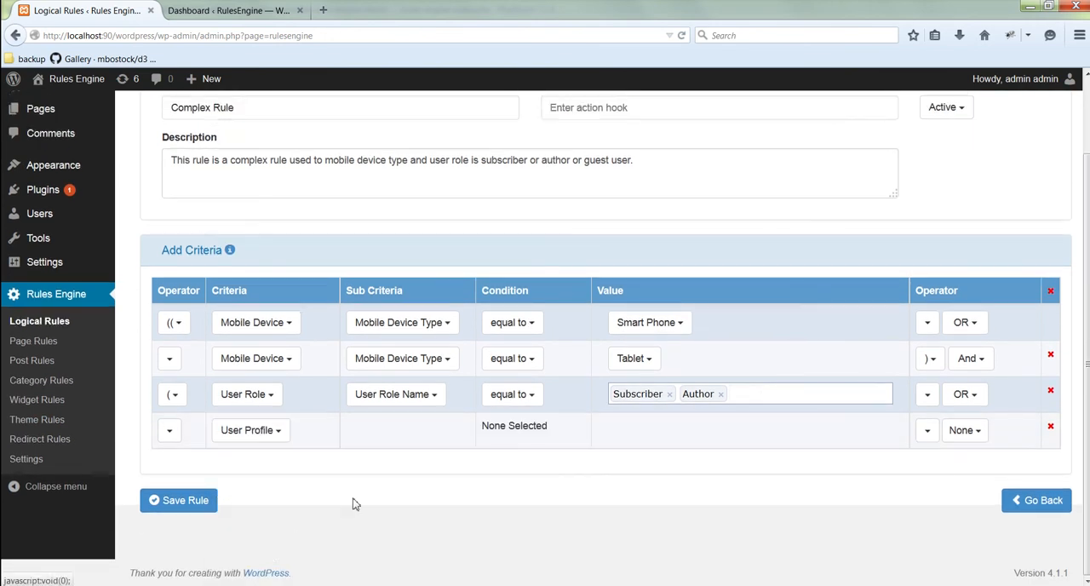
{"action": "left_click", "coordinate": [393, 434]}
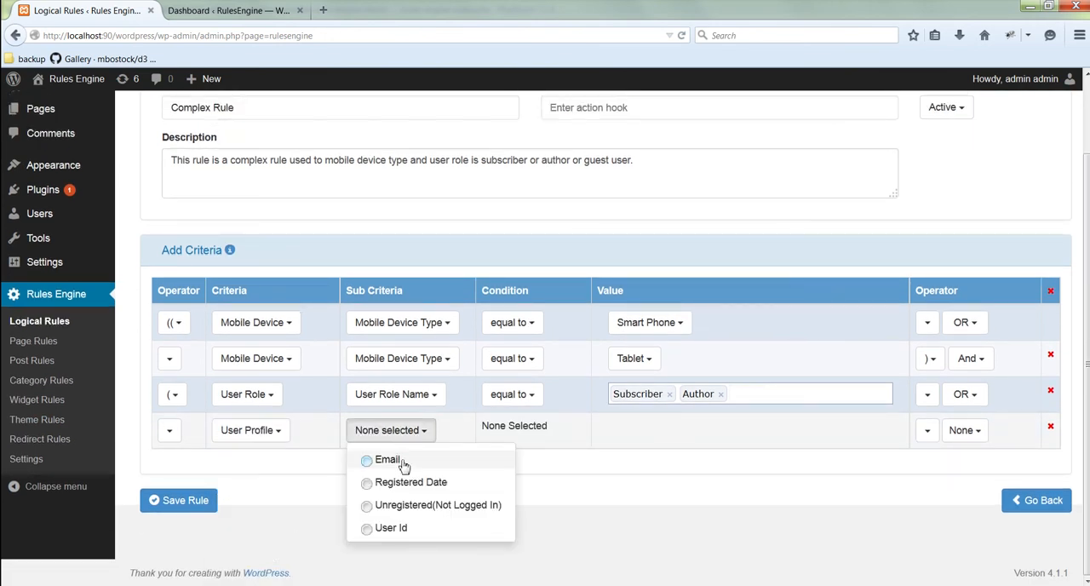
{"action": "left_click", "coordinate": [397, 506]}
{"action": "left_click", "coordinate": [545, 436]}
{"action": "left_click", "coordinate": [527, 459]}
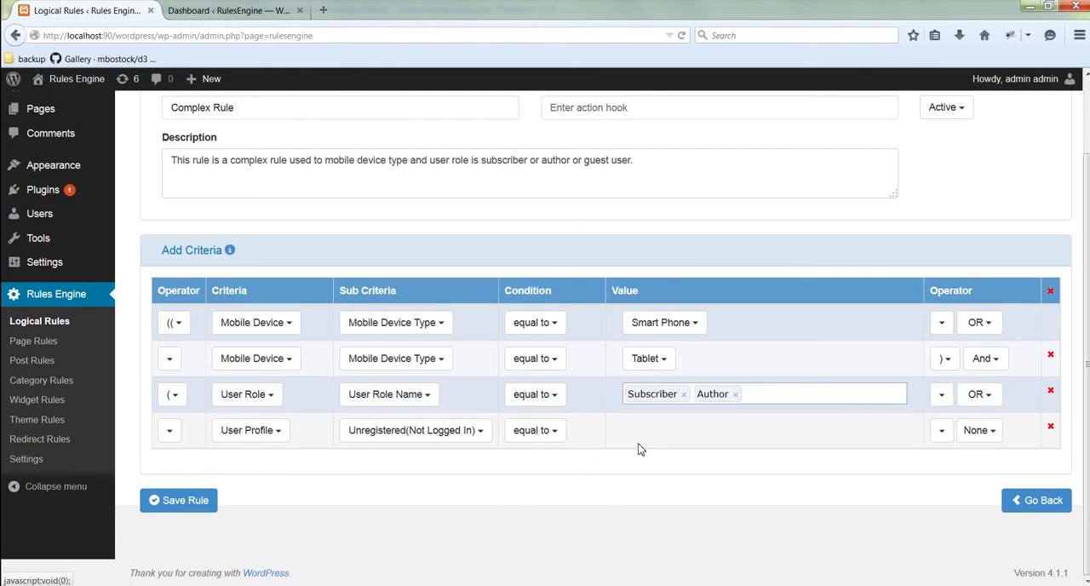
{"action": "left_click", "coordinate": [653, 433]}
{"action": "left_click", "coordinate": [666, 458]}
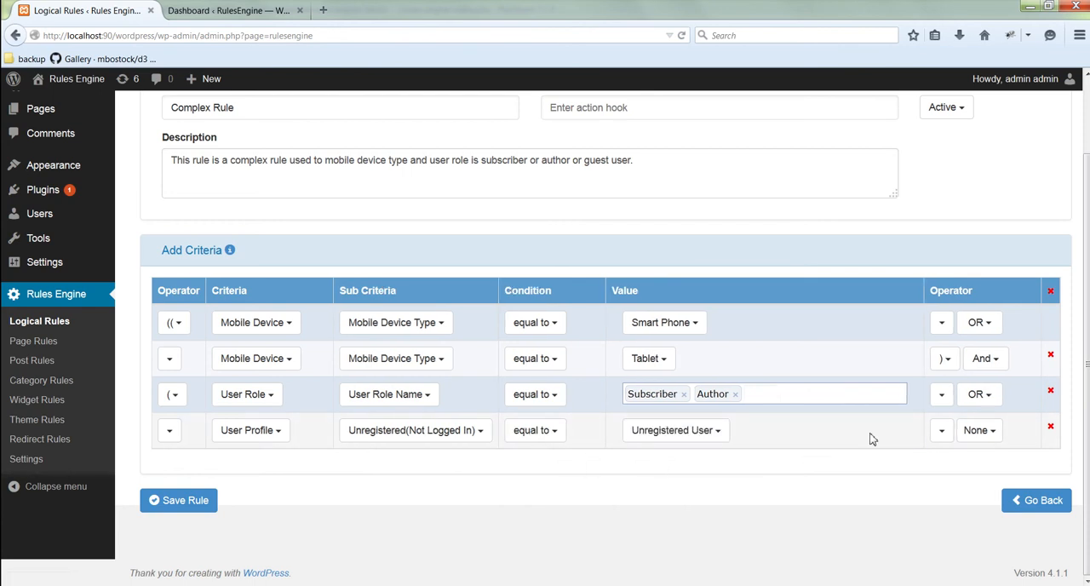
{"action": "left_click", "coordinate": [944, 441]}
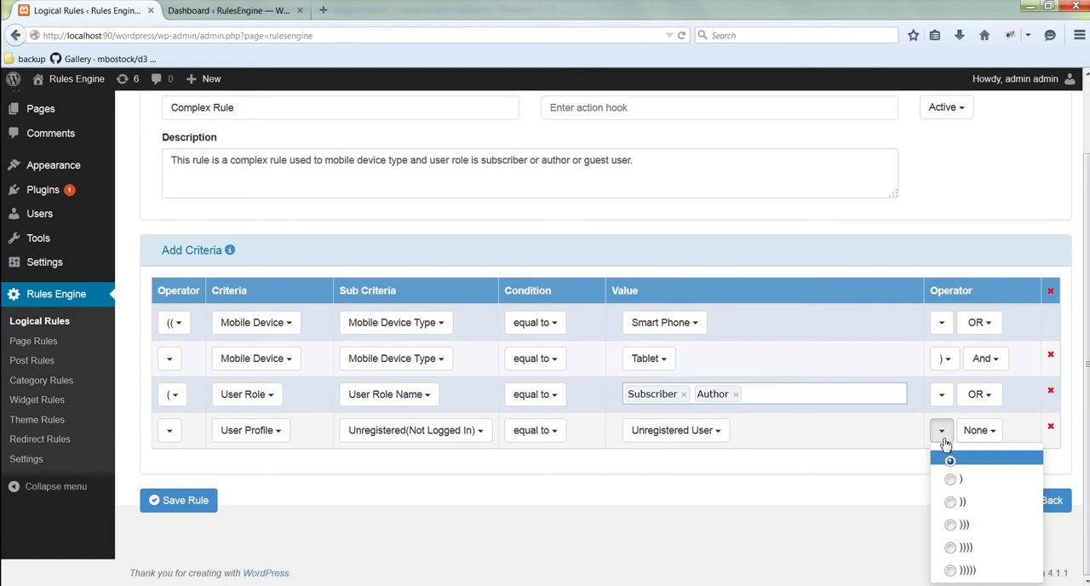
{"action": "left_click", "coordinate": [964, 501]}
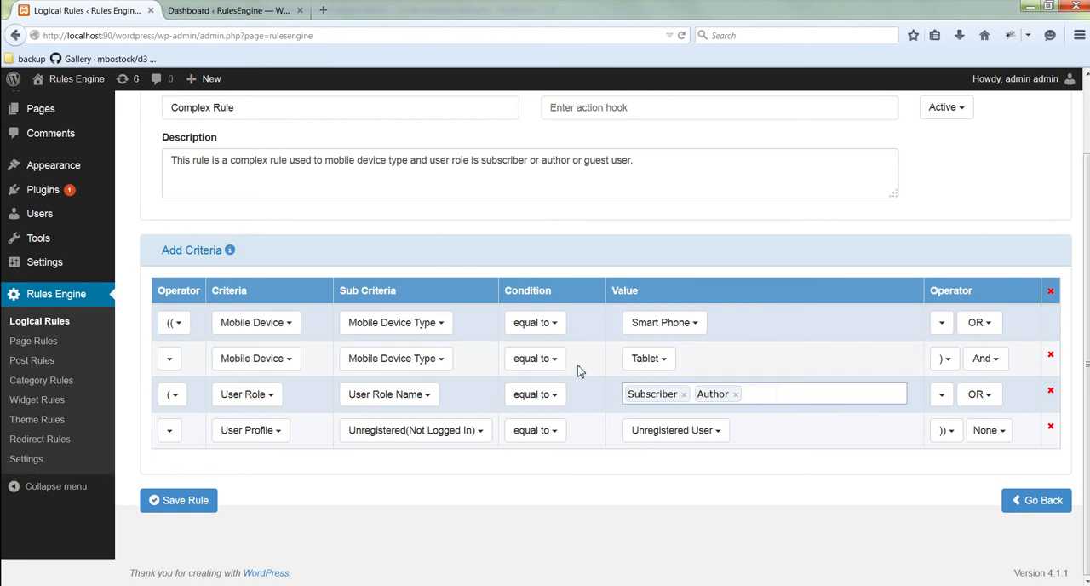
Step: Review the four criteria of the Complex Rule and save the rule
{"action": "scroll", "coordinate": [833, 450], "scroll_direction": "up", "scroll_amount": 2}
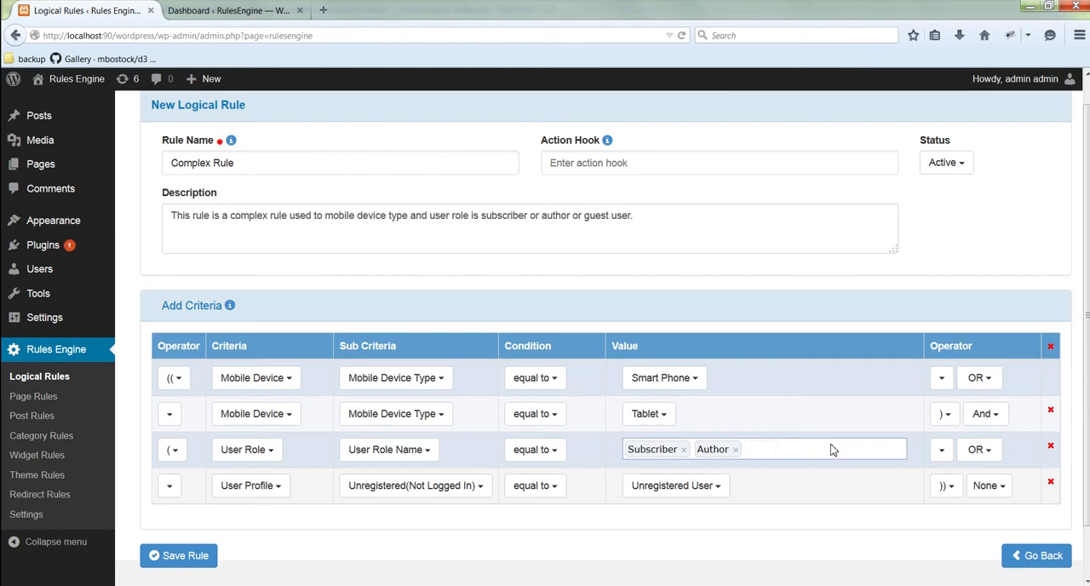
{"action": "scroll", "coordinate": [833, 450], "scroll_direction": "down", "scroll_amount": 2}
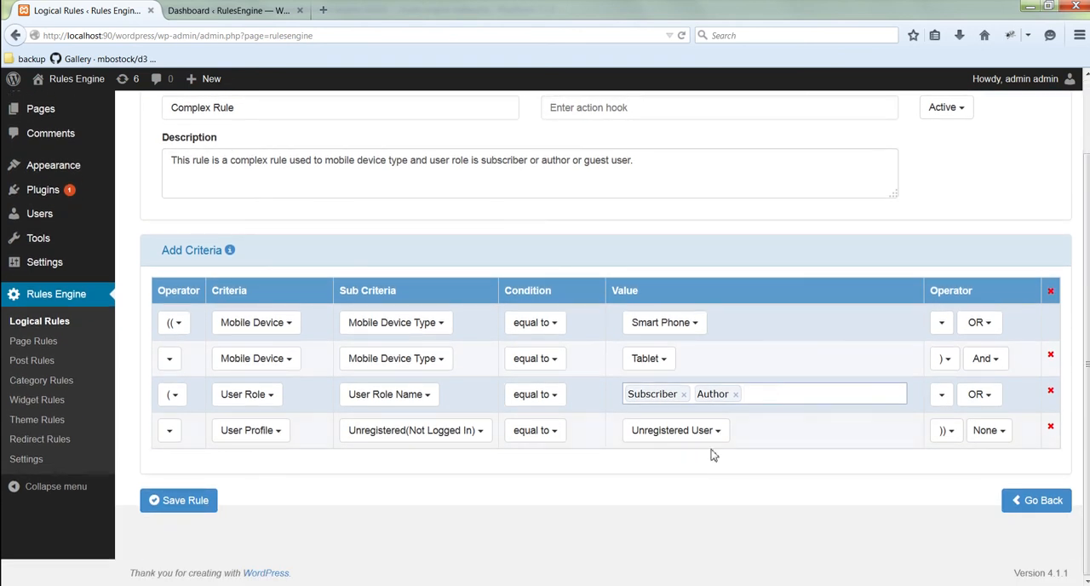
{"action": "left_click", "coordinate": [189, 500]}
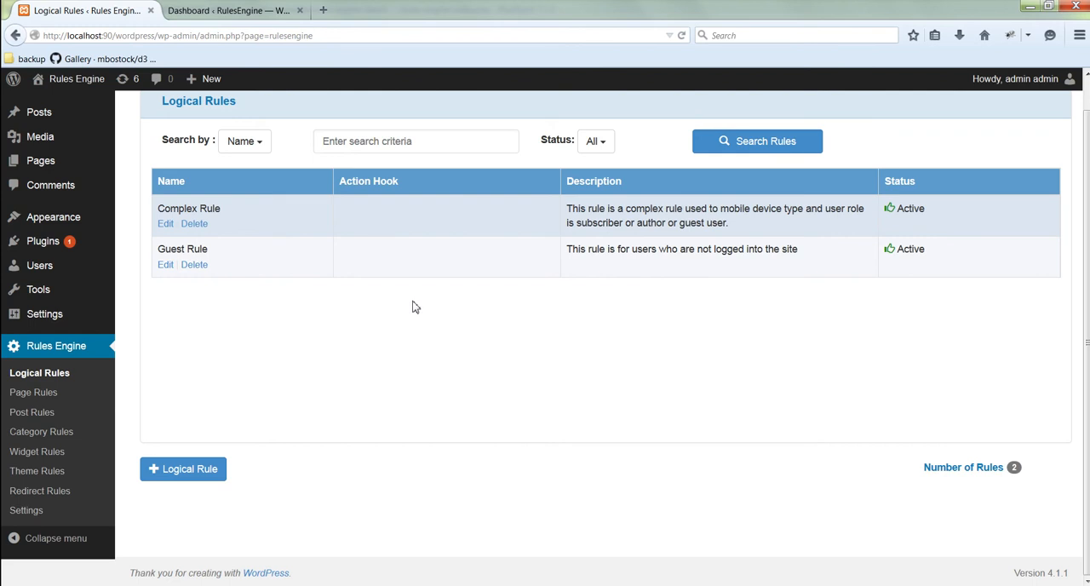
Step: Start a new theme rule and name it Mobile Theme
{"action": "left_click", "coordinate": [50, 474]}
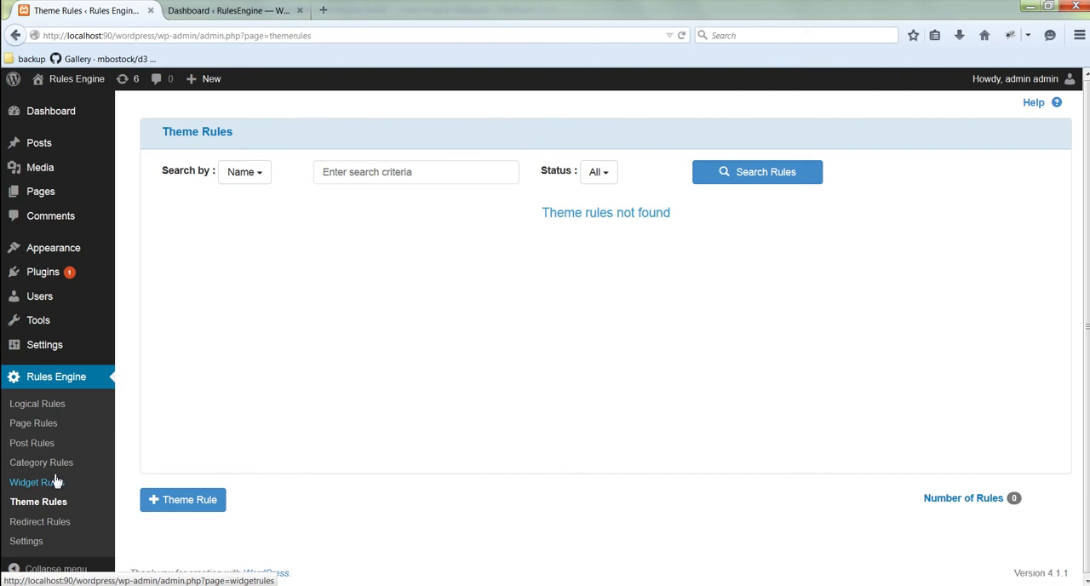
{"action": "left_click", "coordinate": [200, 504]}
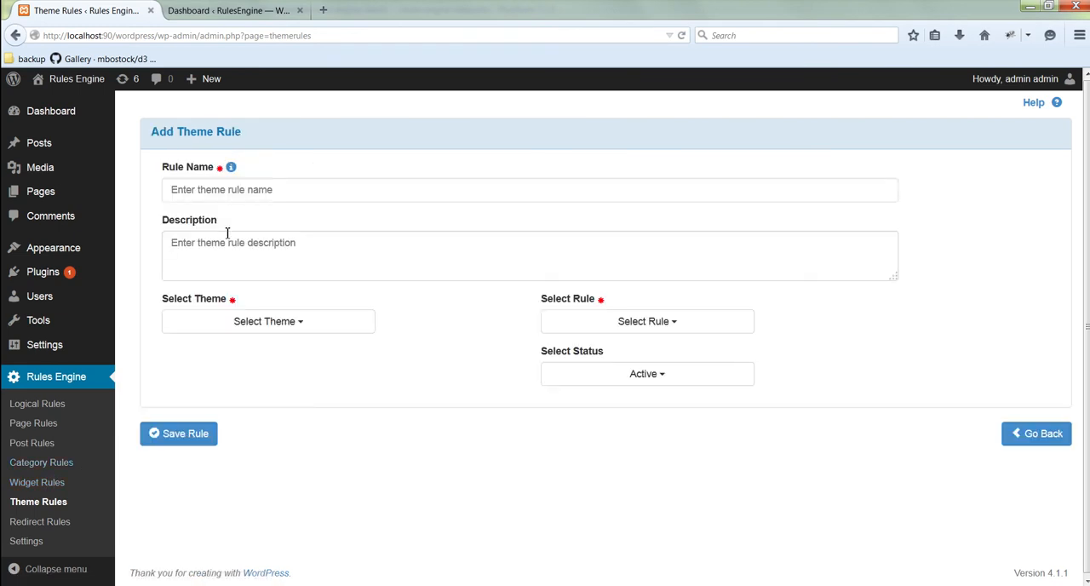
{"action": "left_click", "coordinate": [255, 202]}
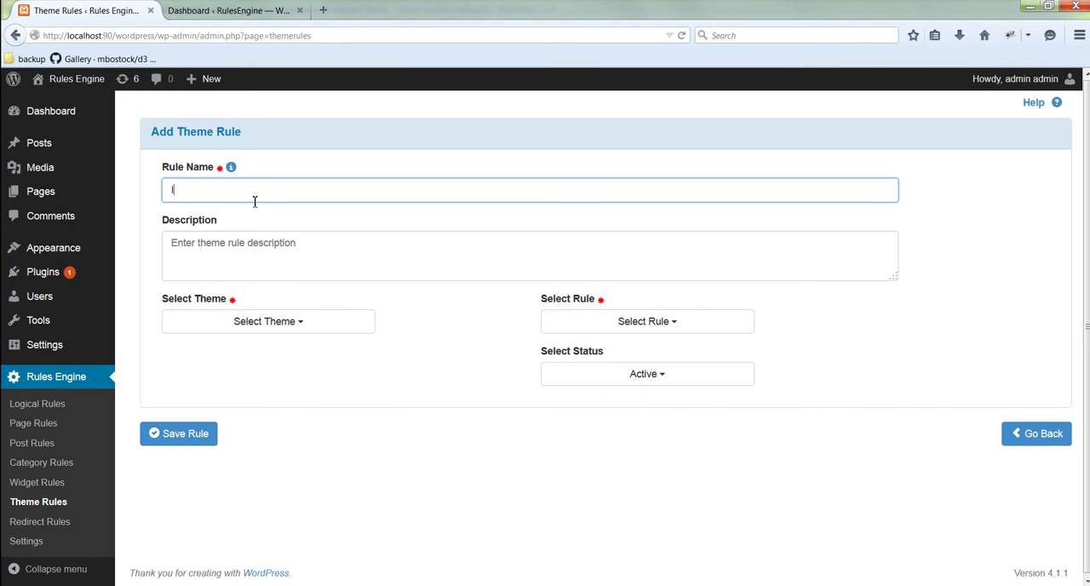
{"action": "type", "text": "Mobile Theme"}
{"action": "key", "text": "Tab"}
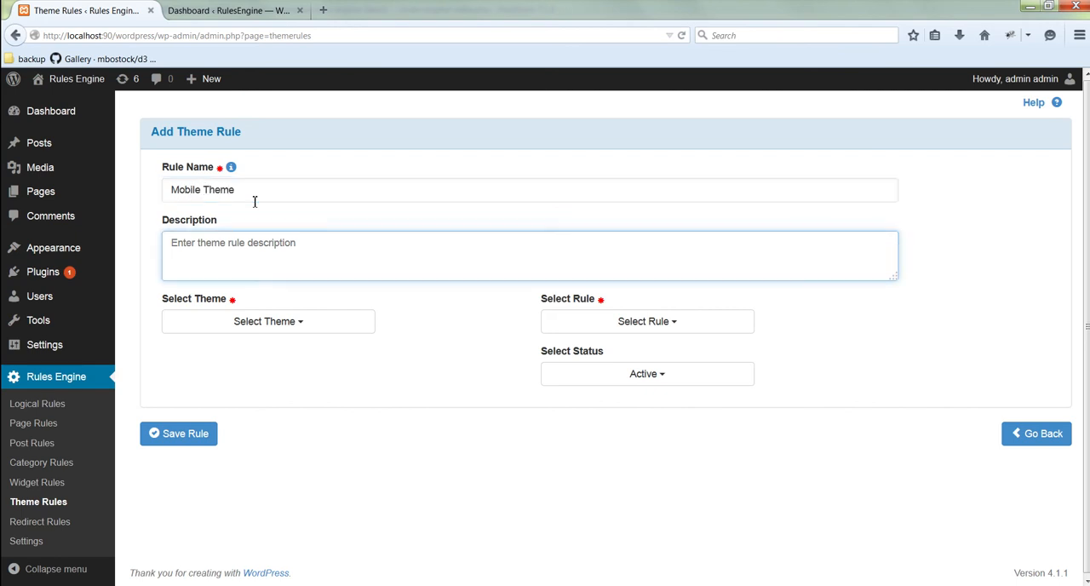
Step: Enter the theme rule description "This theme is used for mobile device and user is guest or role is subscriber or author."
{"action": "type", "text": "This"}
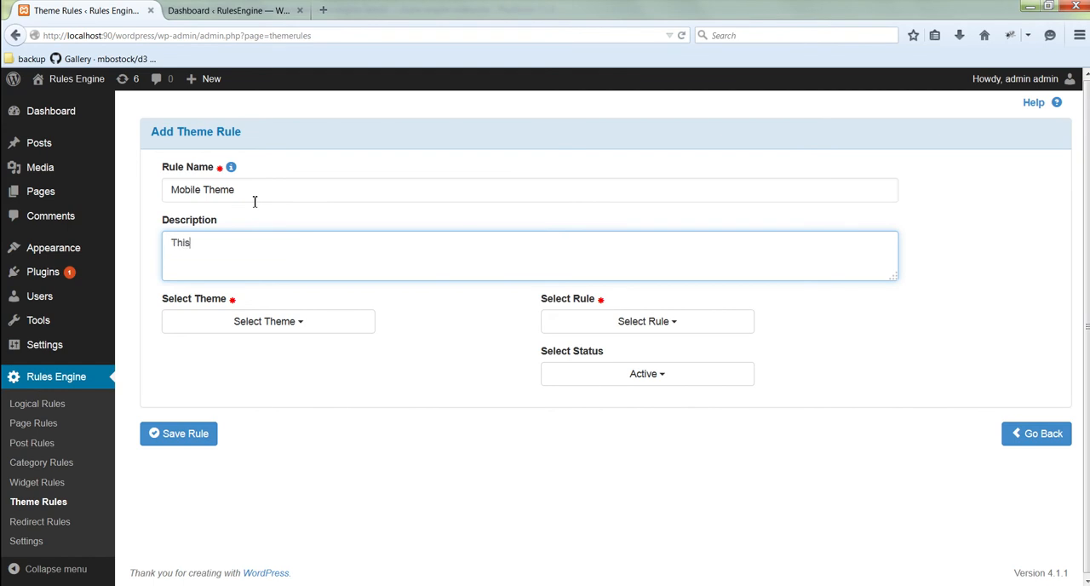
{"action": "type", "text": " theme is used for mobile d"}
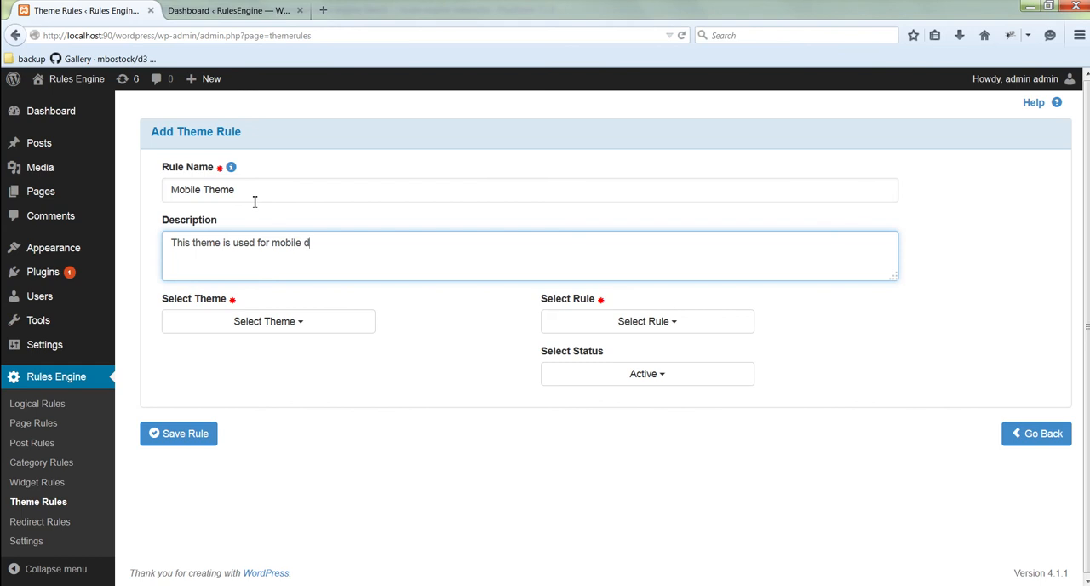
{"action": "type", "text": "evice and user is guest or rol"}
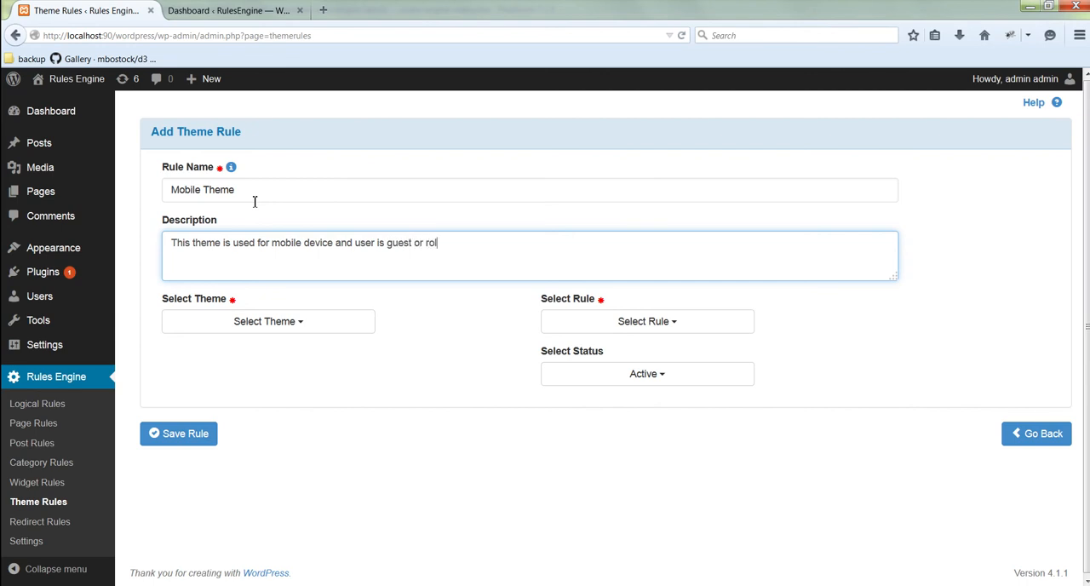
{"action": "type", "text": "e is subscriber or author."}
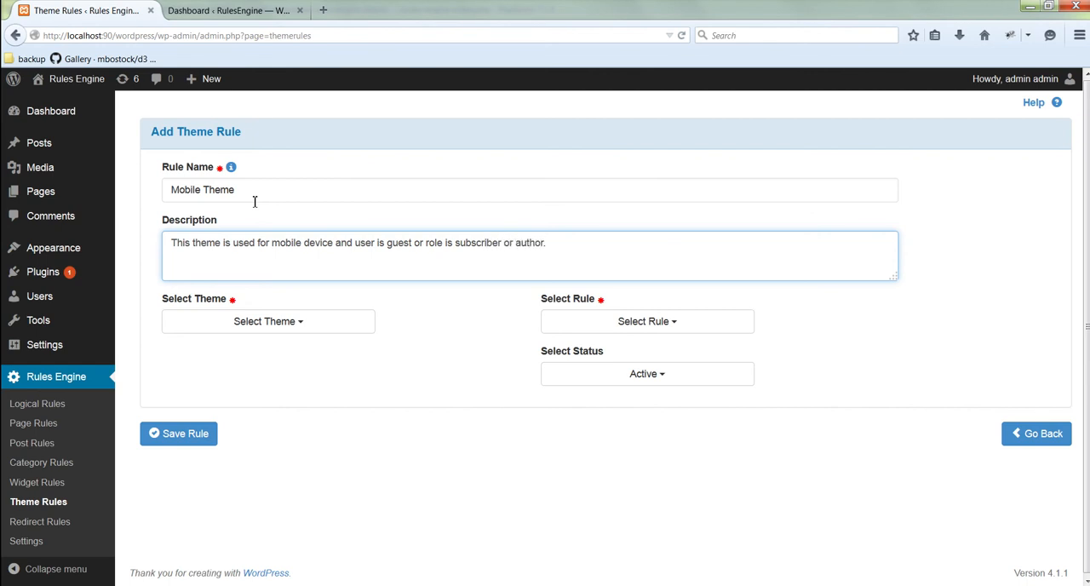
Step: Set the theme rule's theme to Twenty Twelve and its logical rule to Complex Rule, and save the rule
{"action": "left_click", "coordinate": [317, 319]}
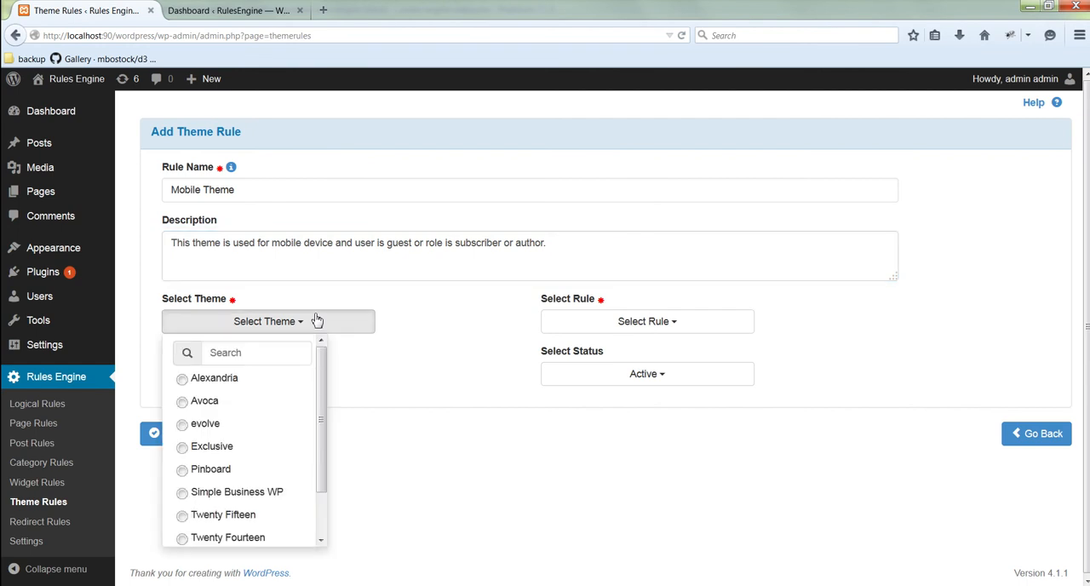
{"action": "scroll", "coordinate": [289, 413], "scroll_direction": "down", "scroll_amount": 3}
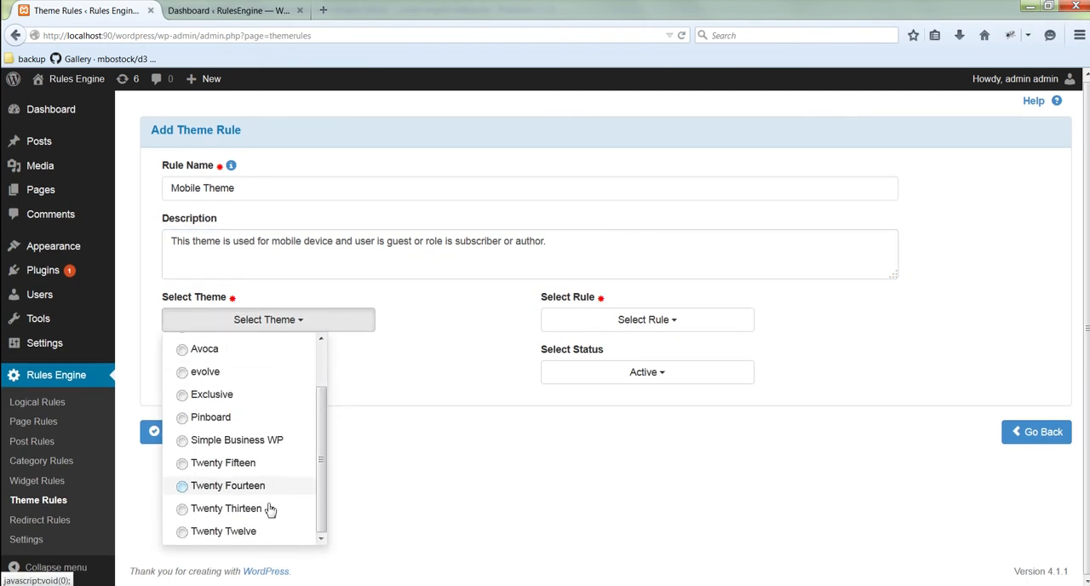
{"action": "left_click", "coordinate": [240, 532]}
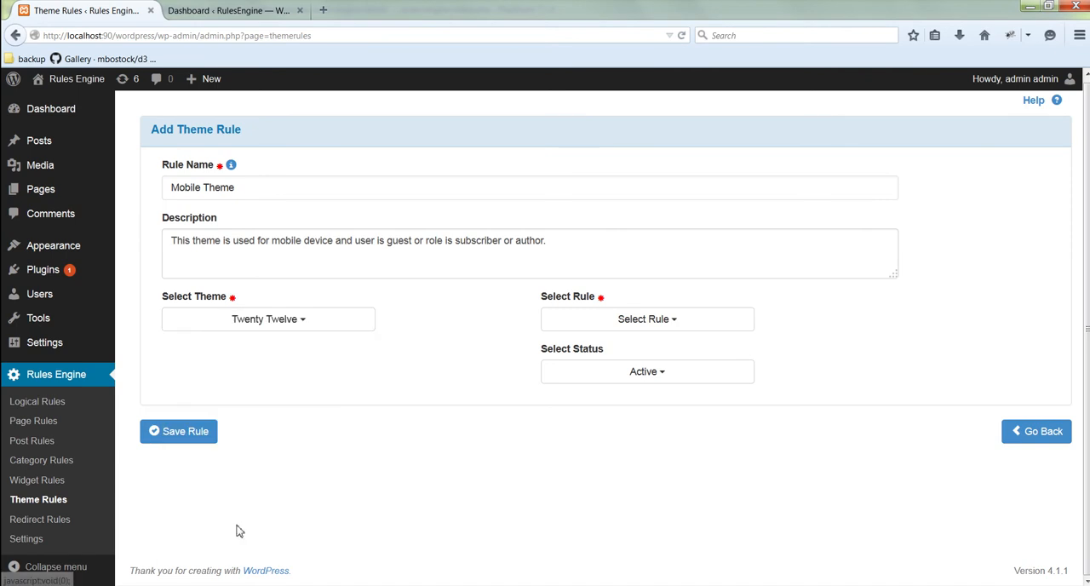
{"action": "left_click", "coordinate": [644, 326]}
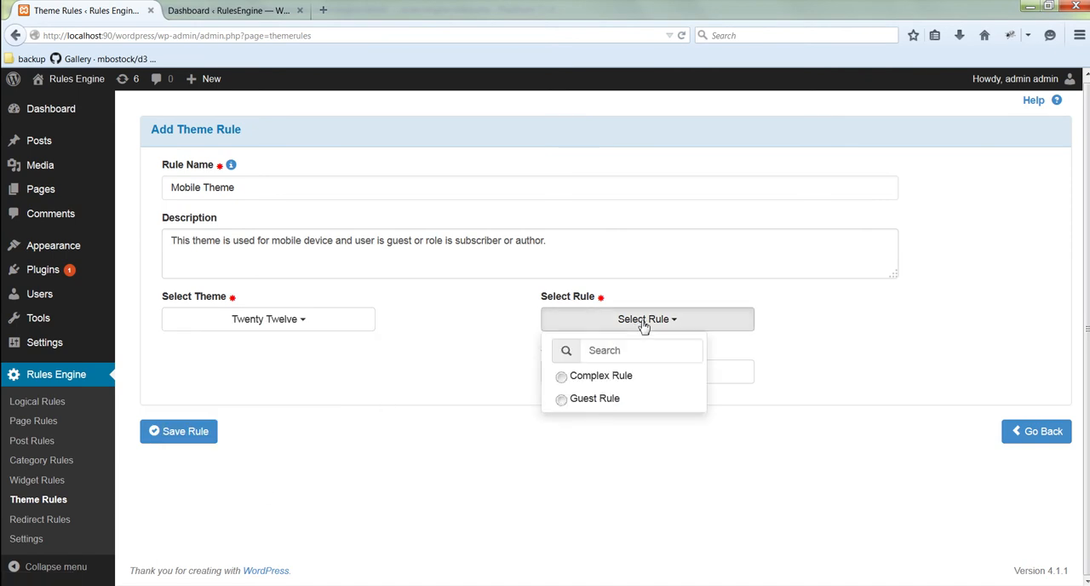
{"action": "left_click", "coordinate": [626, 383]}
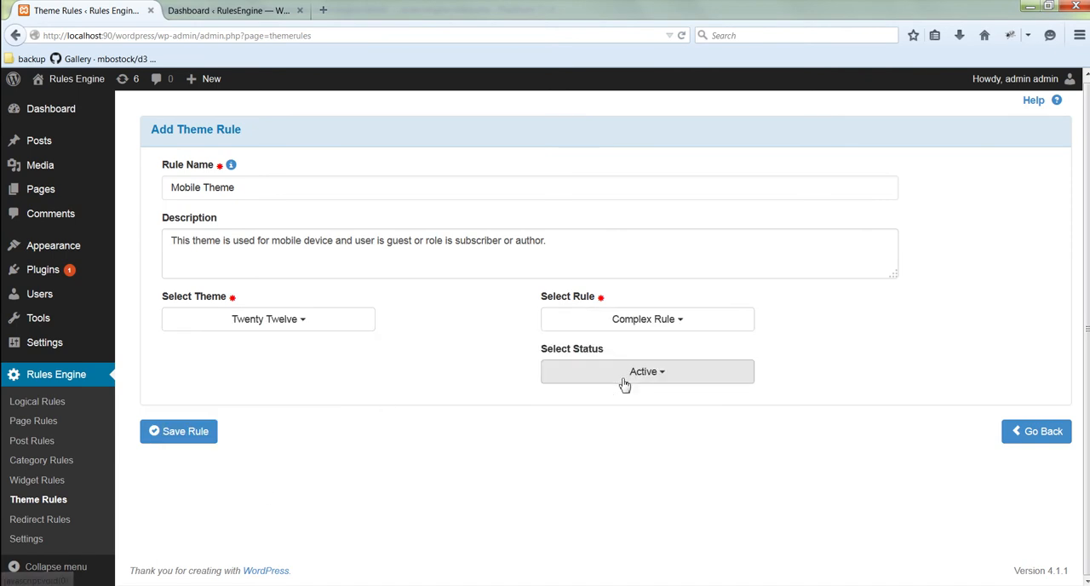
{"action": "left_click", "coordinate": [201, 442]}
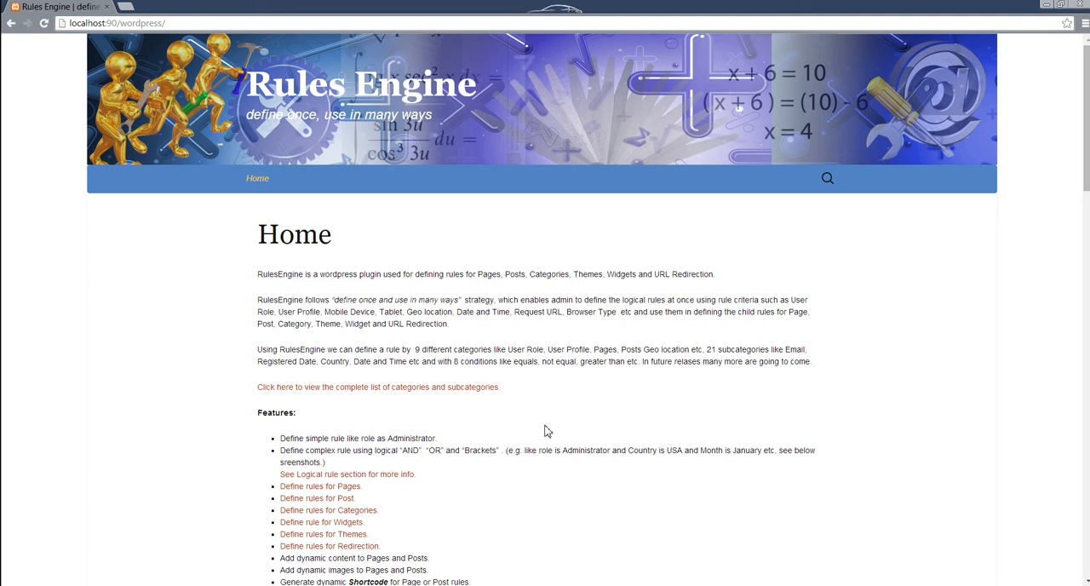
Step: Switch to Chrome, clear the browsing data from the last 4 weeks, and close the settings page
{"action": "key", "text": "ctrl+shift+Delete"}
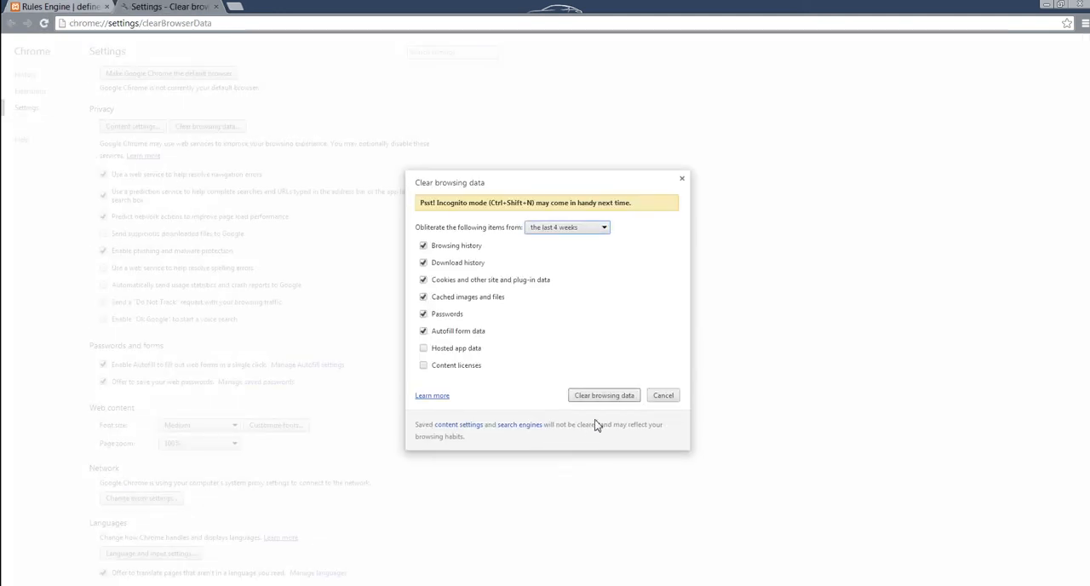
{"action": "left_click", "coordinate": [601, 396]}
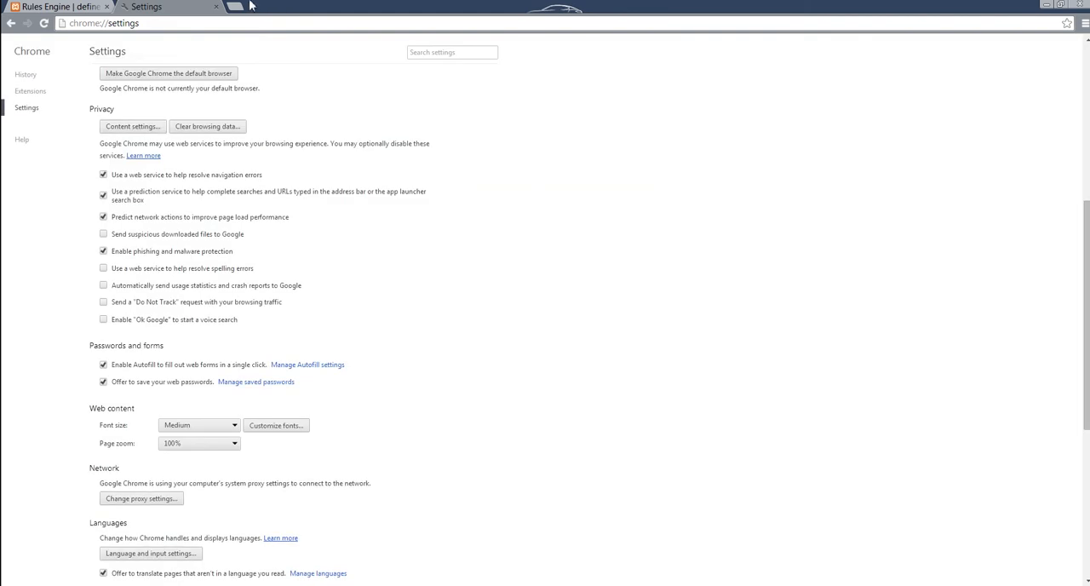
{"action": "left_click", "coordinate": [215, 7]}
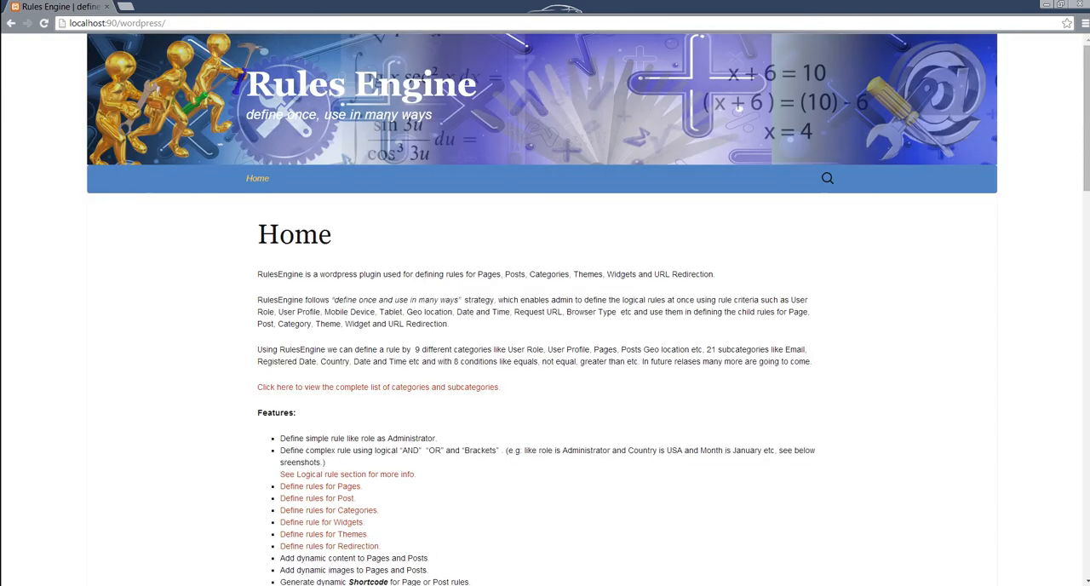
Step: Emulate an Apple iPad 3 / 4 in Chrome's developer tools and reload the site's home page
{"action": "key", "text": "F12"}
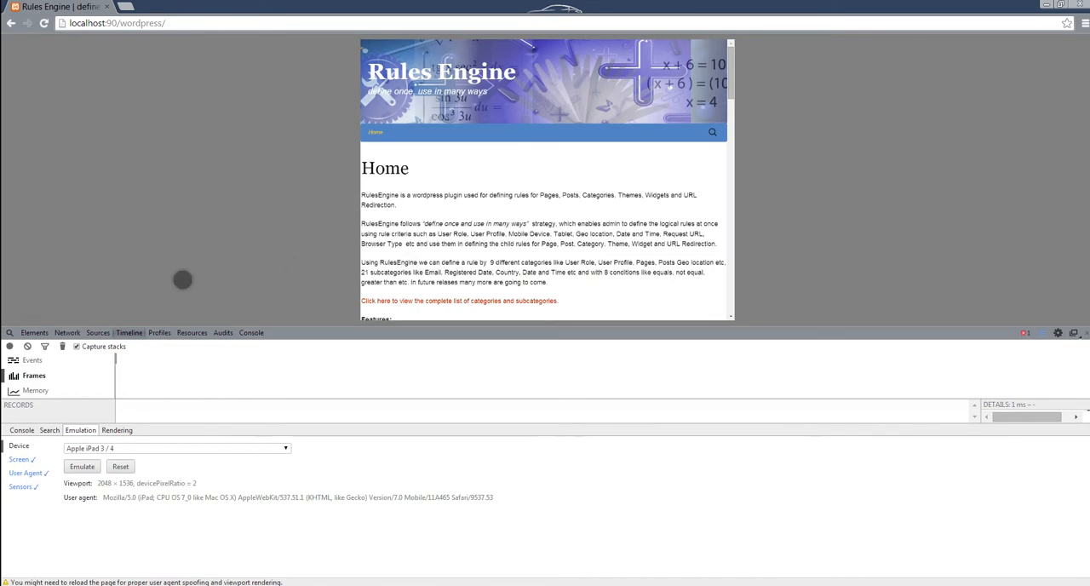
{"action": "left_click", "coordinate": [84, 470]}
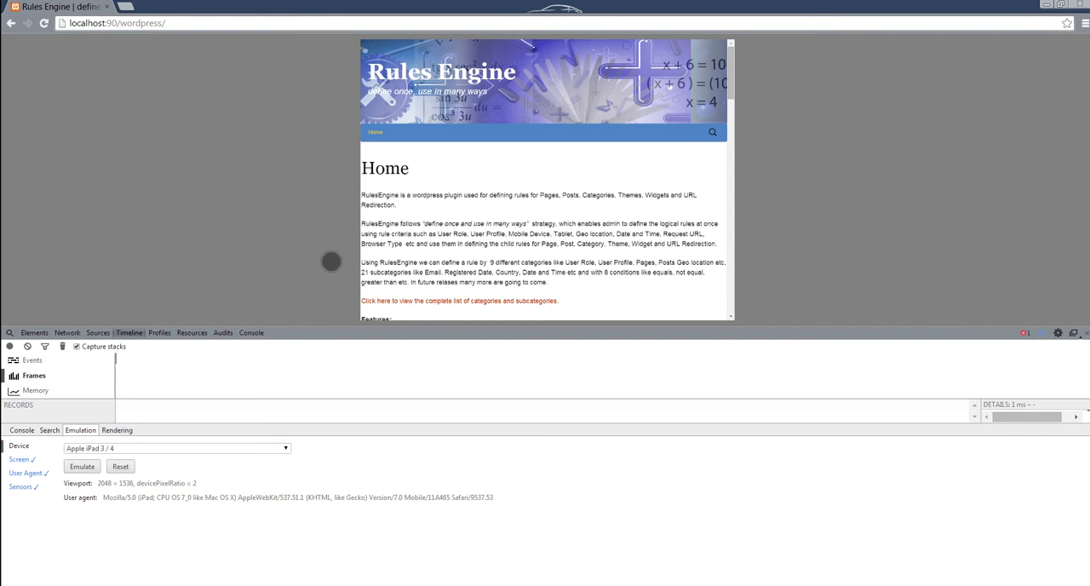
{"action": "key", "text": "F5"}
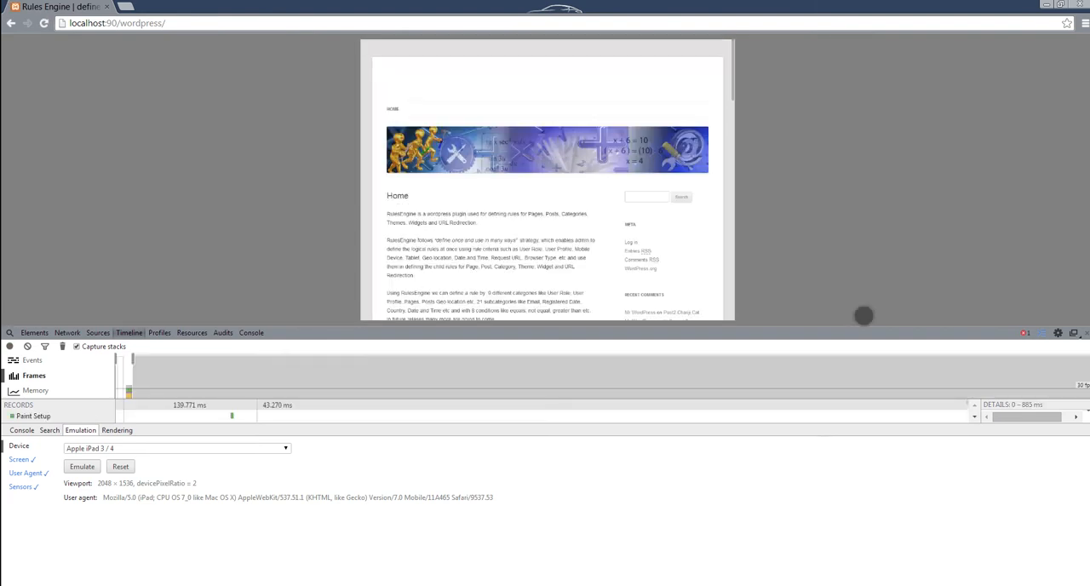
Step: Close the developer tools and look through the home page to check which theme is applied
{"action": "left_click", "coordinate": [1085, 332]}
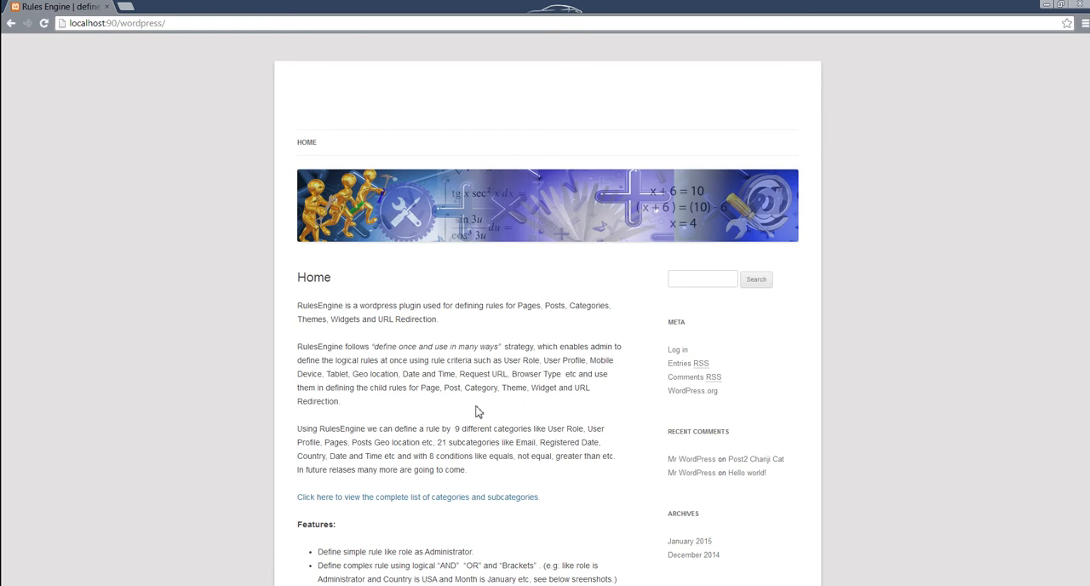
{"action": "scroll", "coordinate": [476, 412], "scroll_direction": "down", "scroll_amount": 3}
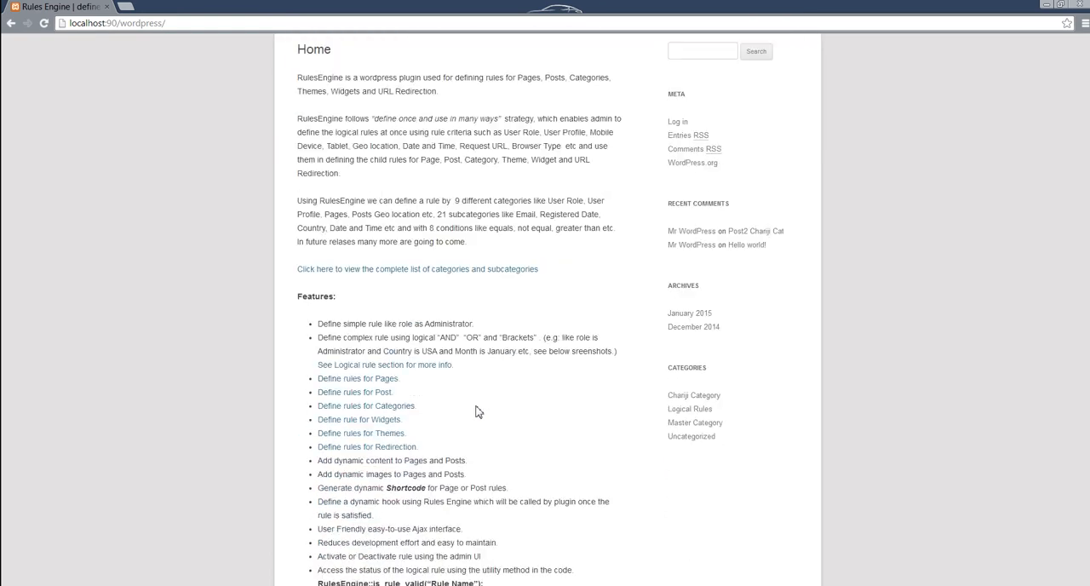
{"action": "scroll", "coordinate": [535, 474], "scroll_direction": "down", "scroll_amount": 3}
{"action": "scroll", "coordinate": [538, 474], "scroll_direction": "up", "scroll_amount": 8}
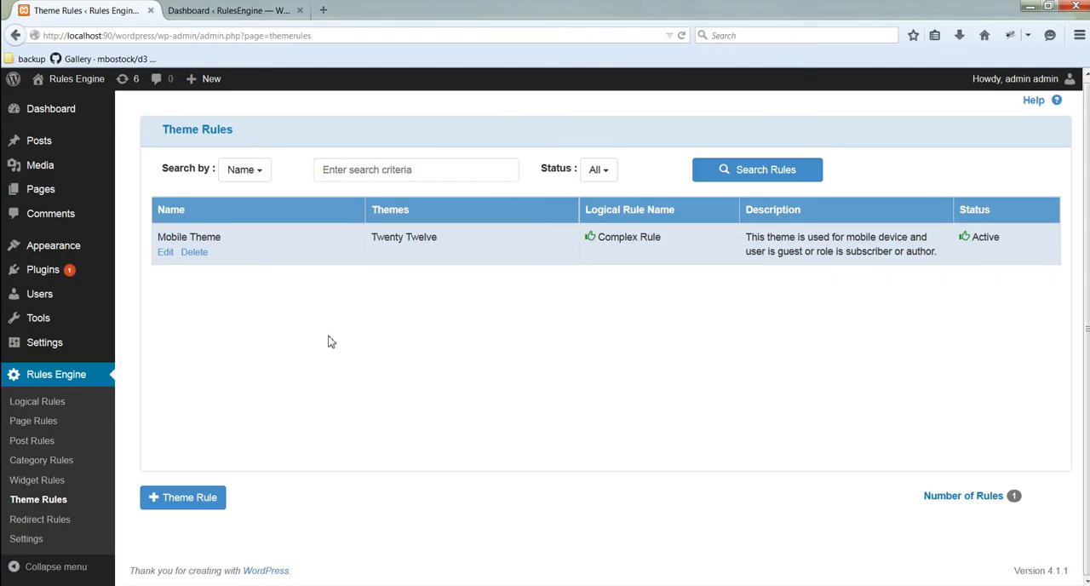
Step: Review the Mobile Theme rule in Firefox, and update the logical Guest Rule with guest_user_hook as its action hook
{"action": "left_click", "coordinate": [166, 254]}
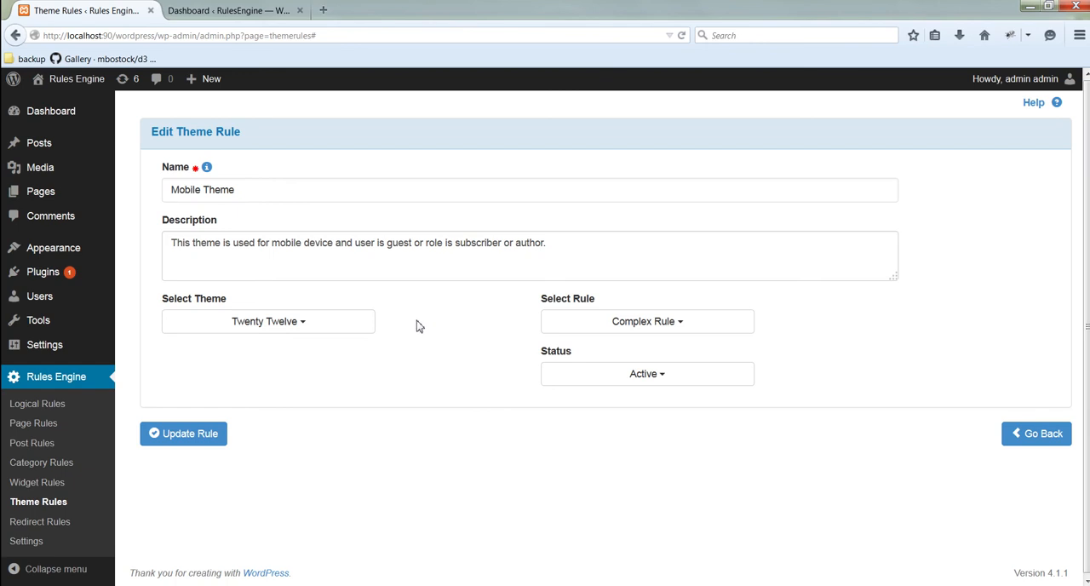
{"action": "left_click", "coordinate": [57, 407]}
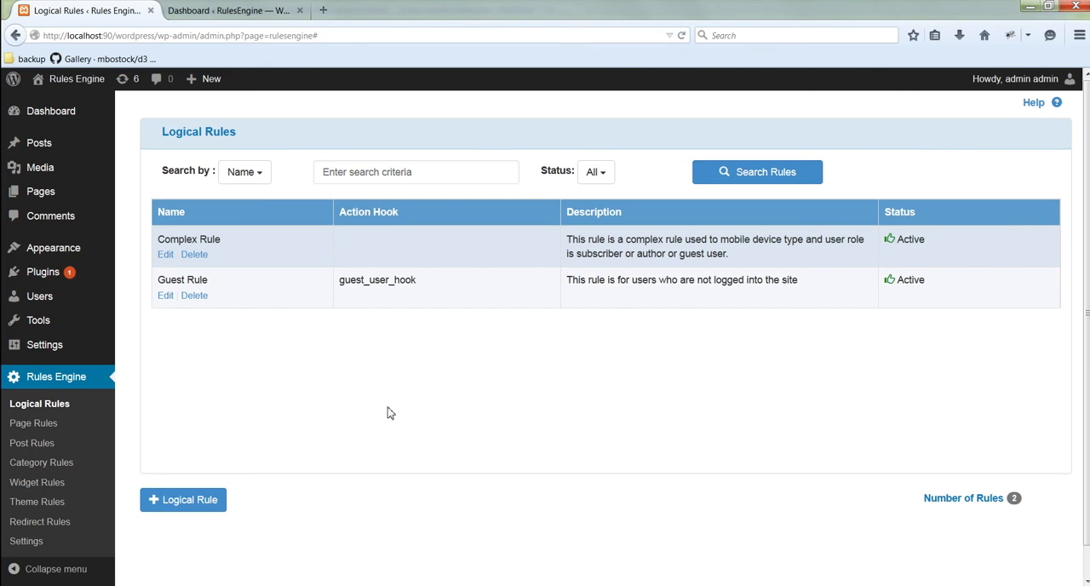
{"action": "left_click", "coordinate": [167, 298]}
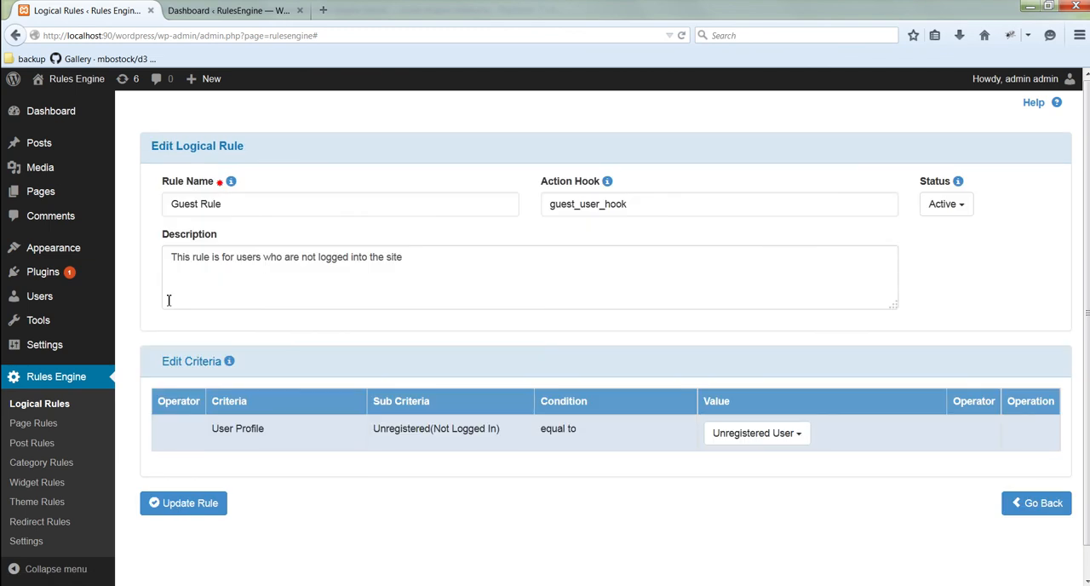
{"action": "left_click", "coordinate": [644, 204]}
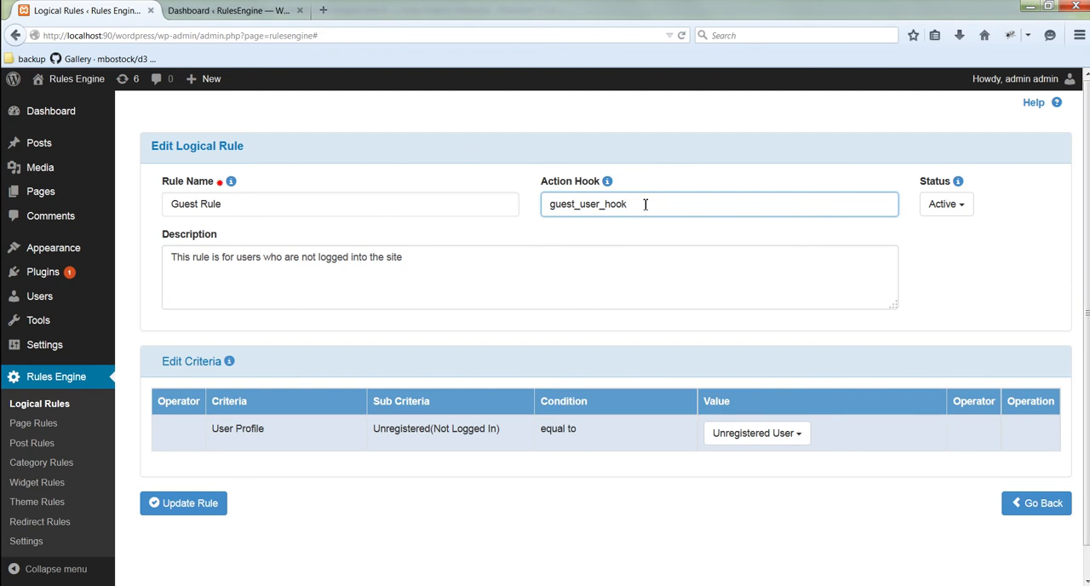
{"action": "left_click", "coordinate": [189, 511]}
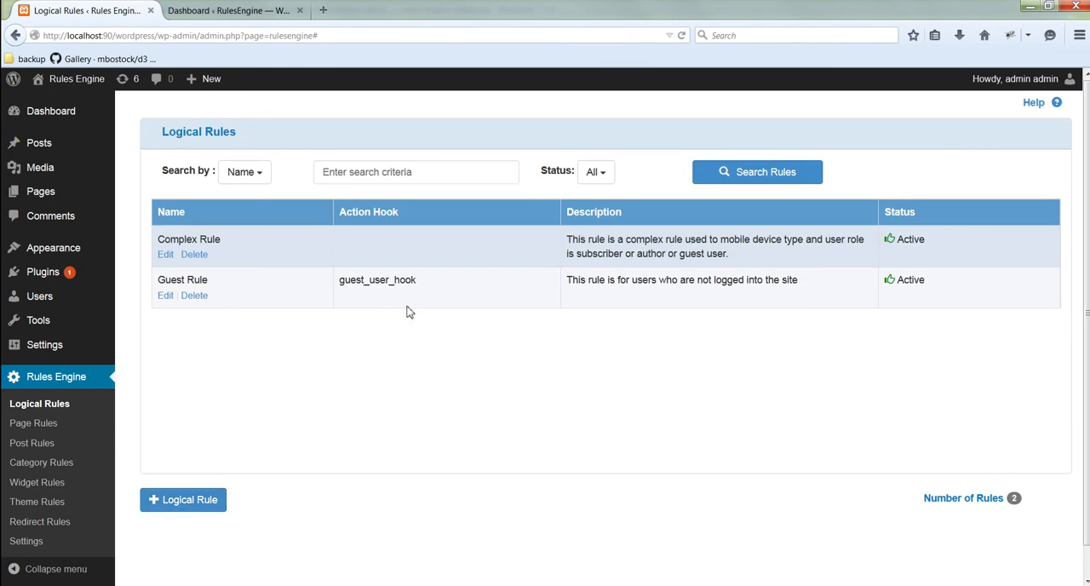
Step: Highlight the Guest Rule's action hook and switch to PhpStorm to examine the guest_user_hook function in rules-engine-index.php
{"action": "left_click_drag", "start_coordinate": [429, 289], "coordinate": [341, 286]}
{"action": "left_click", "coordinate": [425, 371]}
{"action": "left_click", "coordinate": [291, 585]}
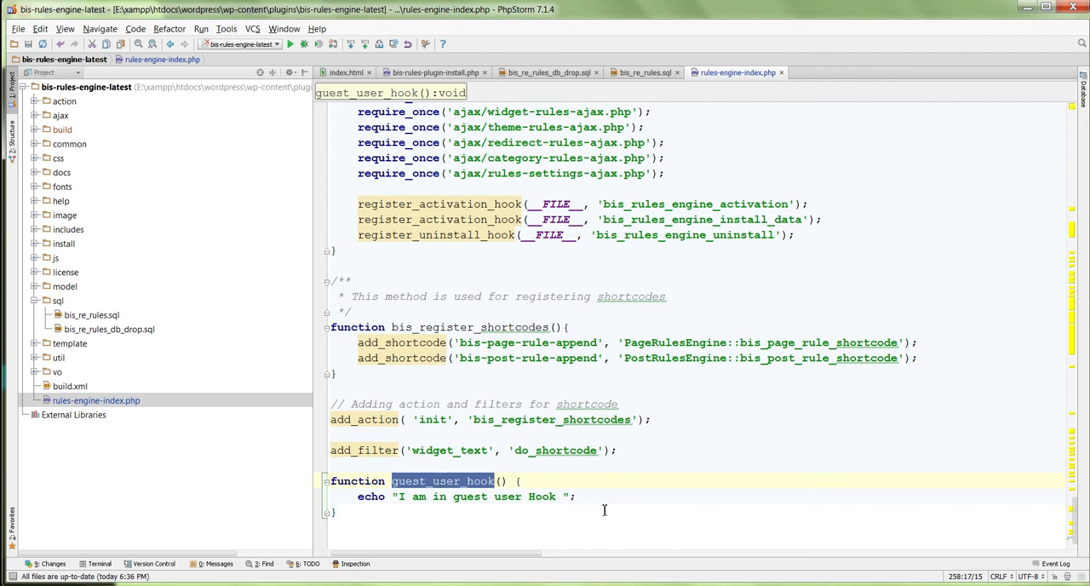
Step: Switch to Chrome and log the subscriber out of the site
{"action": "left_click", "coordinate": [143, 584]}
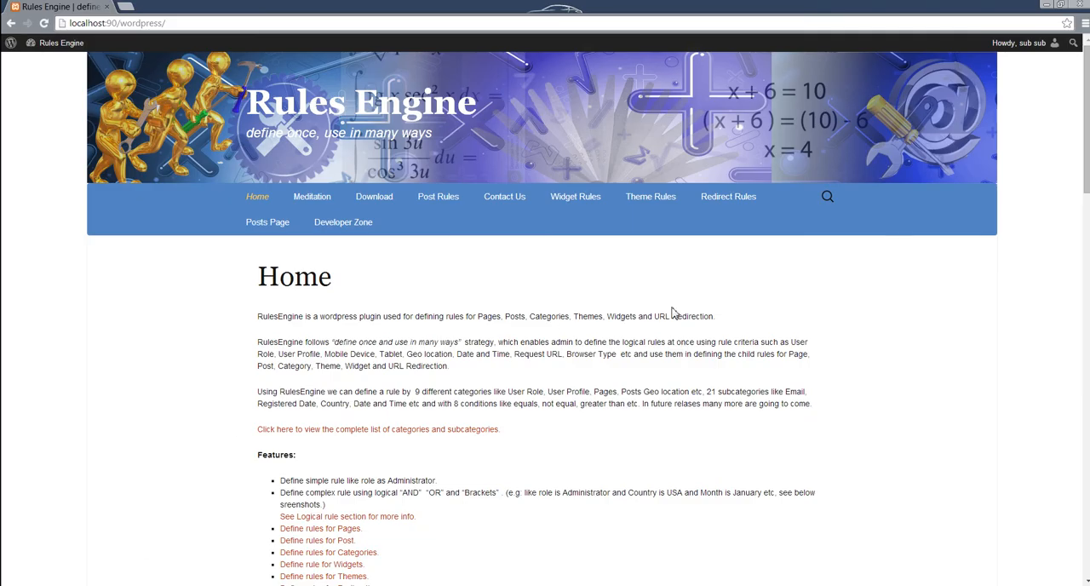
{"action": "mouse_move", "coordinate": [1037, 53]}
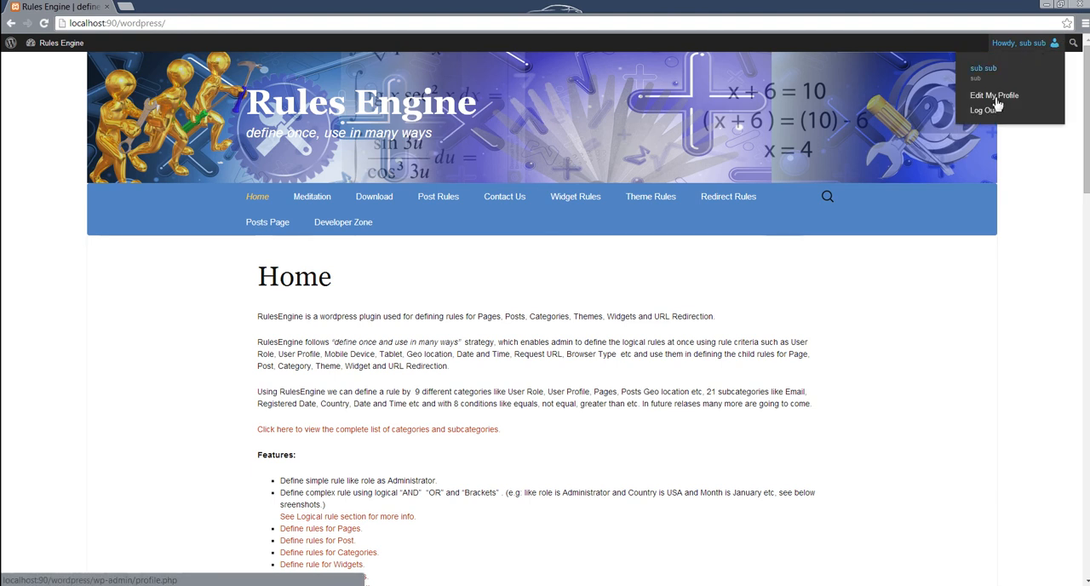
{"action": "left_click", "coordinate": [984, 109]}
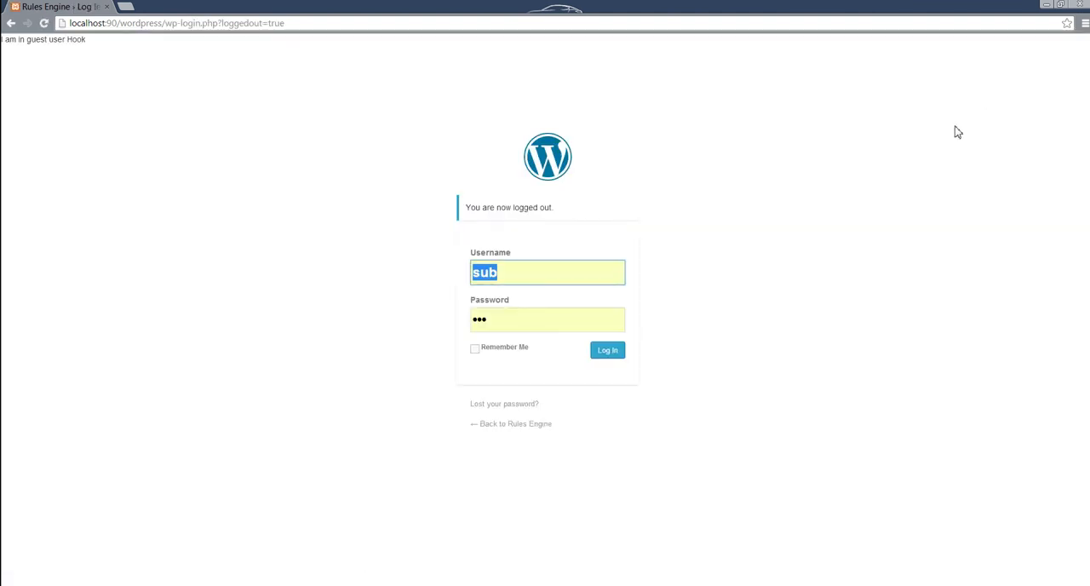
Step: Load the site's home page at localhost:90/wordpress/ and dismiss the Windows Explorer error dialog
{"action": "left_click_drag", "start_coordinate": [165, 23], "coordinate": [458, 26]}
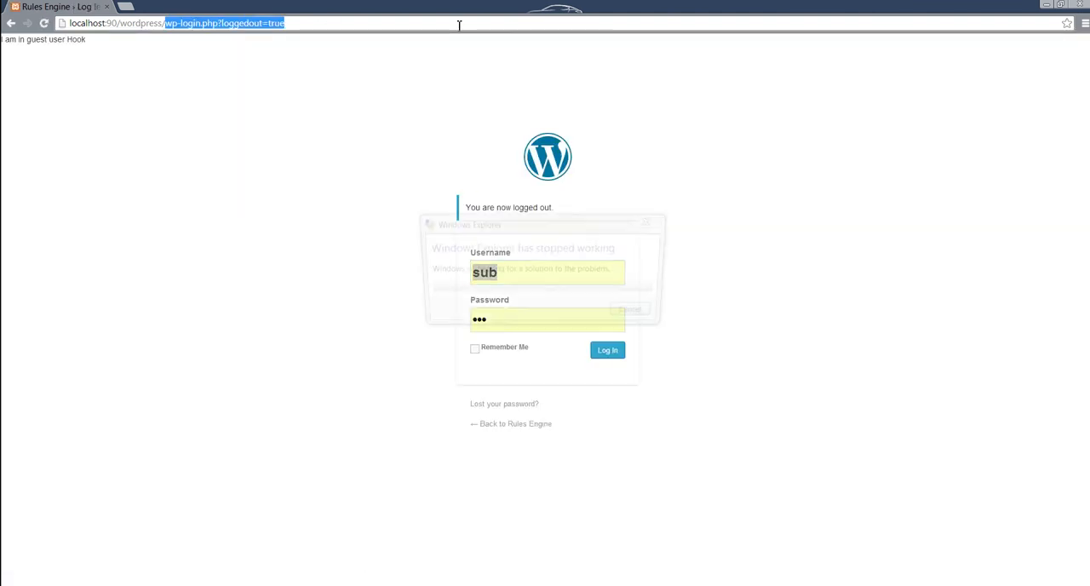
{"action": "key", "text": "BackSpace"}
{"action": "key", "text": "Return"}
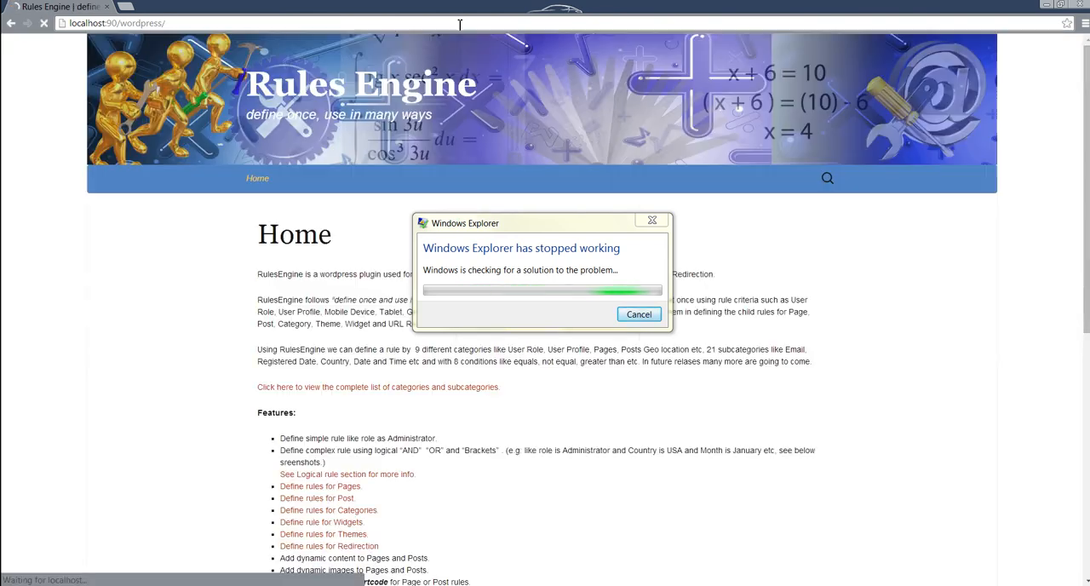
{"action": "left_click", "coordinate": [638, 315]}
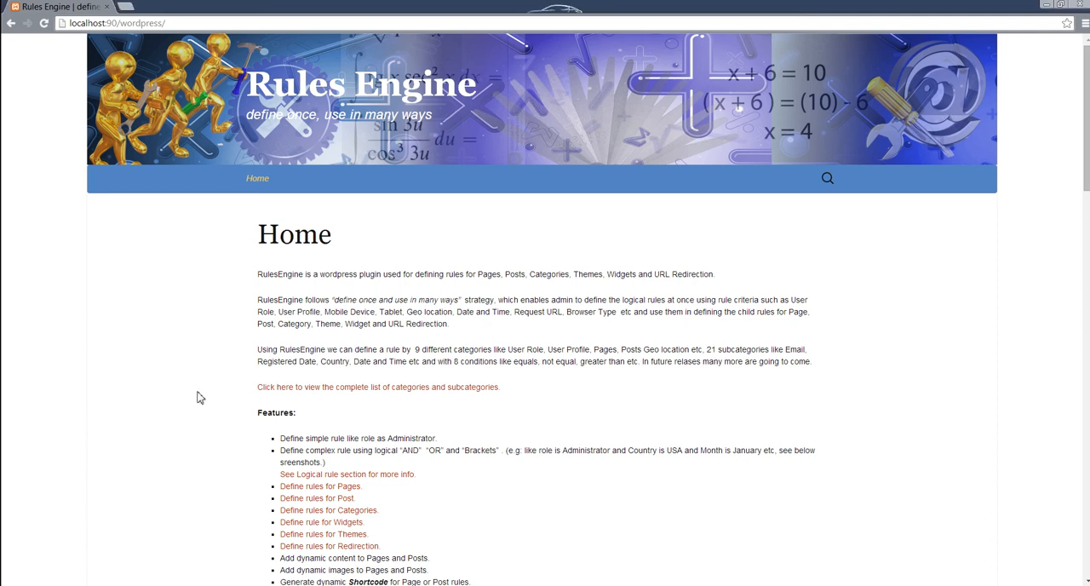
Step: Clear Chrome's browsing data again, close the settings page, and reload the site's home page as a guest
{"action": "key", "text": "ctrl+shift+Delete"}
{"action": "left_click", "coordinate": [585, 394]}
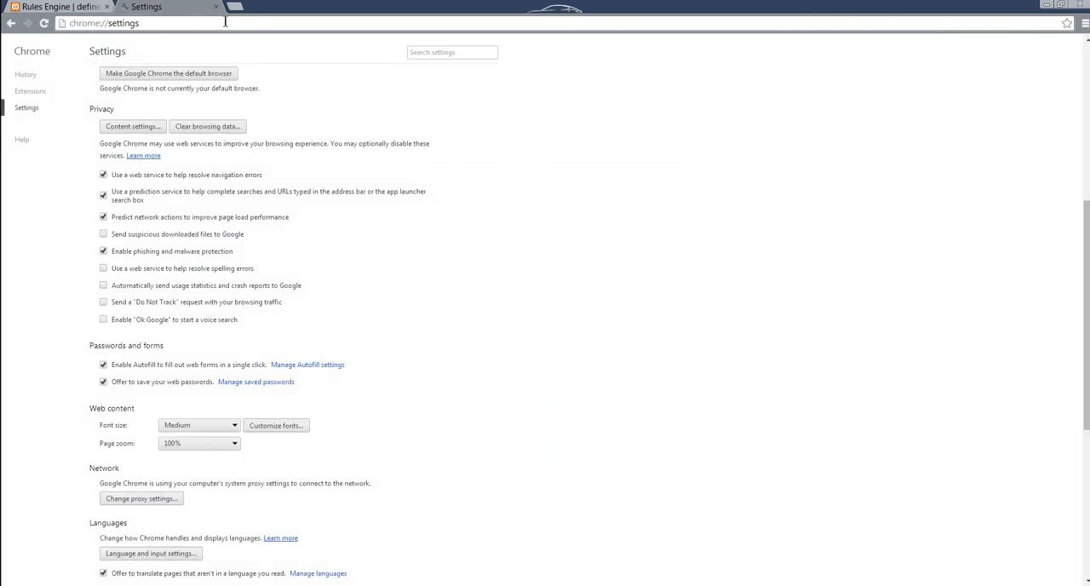
{"action": "left_click", "coordinate": [216, 6]}
{"action": "key", "text": "F5"}
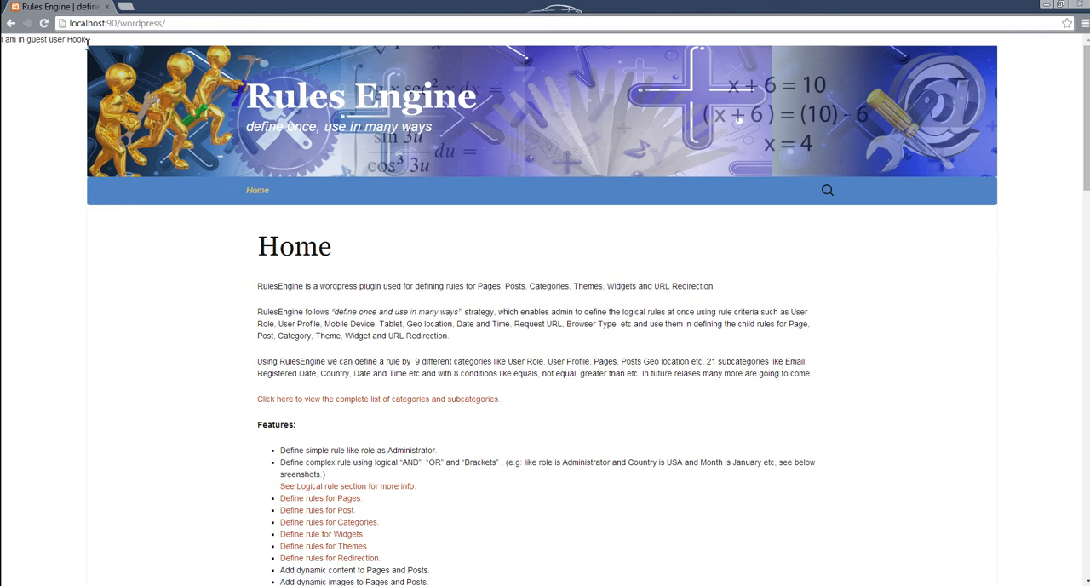
Step: Highlight the hook's output text on the home page and compare it with the guest_user_hook function in PhpStorm, returning to Chrome
{"action": "left_click_drag", "start_coordinate": [88, 42], "coordinate": [5, 49]}
{"action": "left_click", "coordinate": [26, 75]}
{"action": "mouse_move", "coordinate": [341, 584]}
{"action": "left_click", "coordinate": [348, 544]}
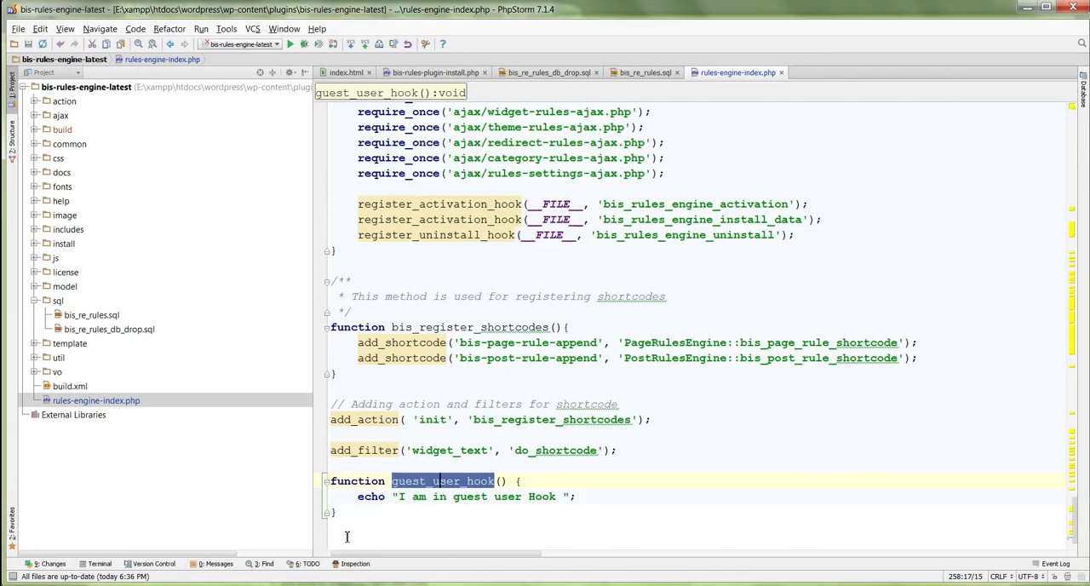
{"action": "key", "text": "alt+Tab"}
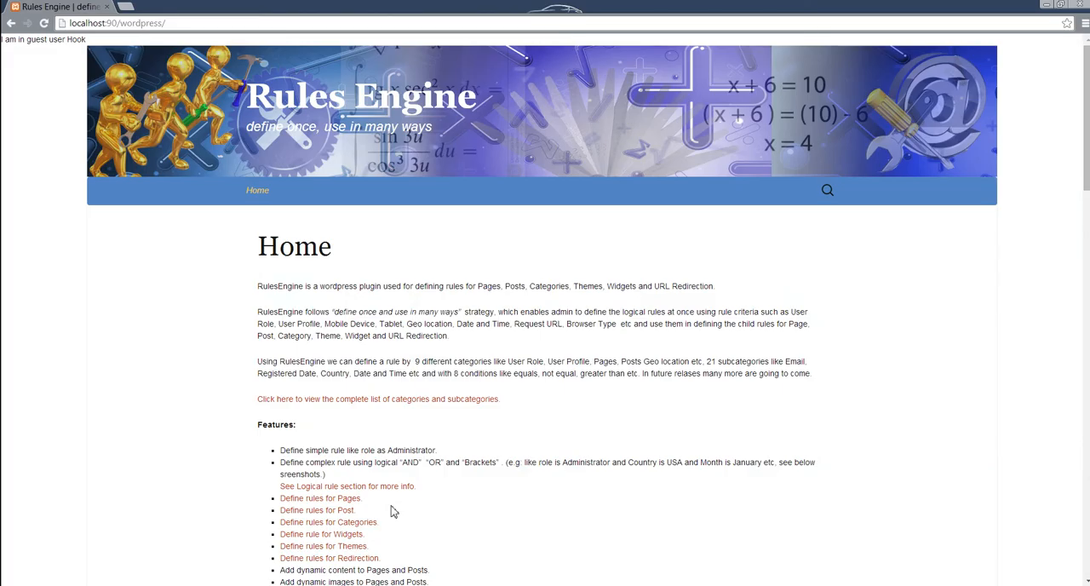
Step: Open the WordPress login page at localhost:90/wordpress/wp-login.php
{"action": "left_click", "coordinate": [431, 23]}
{"action": "left_click", "coordinate": [461, 23]}
{"action": "type", "text": "w"}
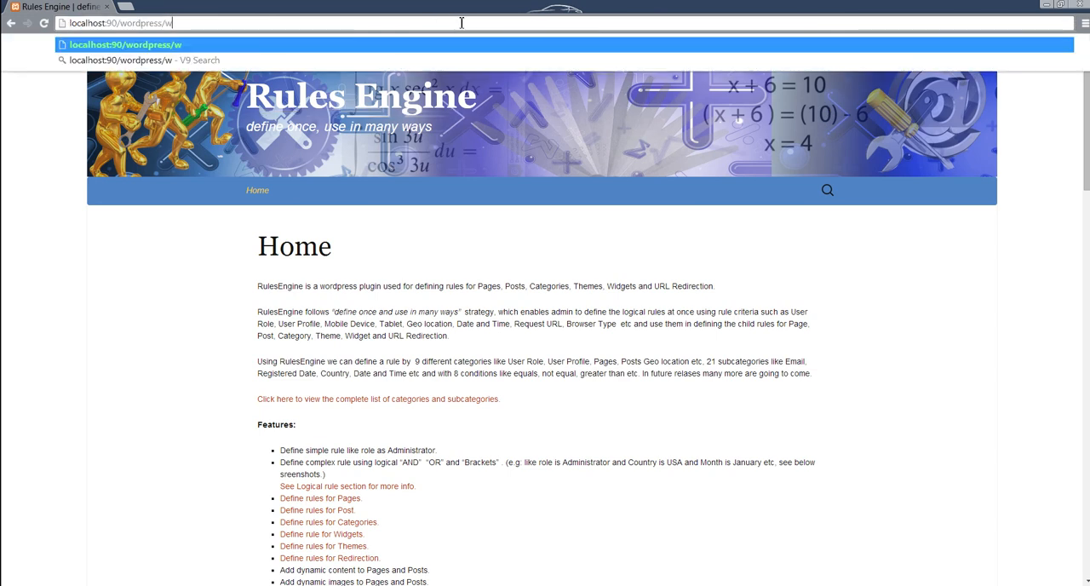
{"action": "type", "text": "p-l"}
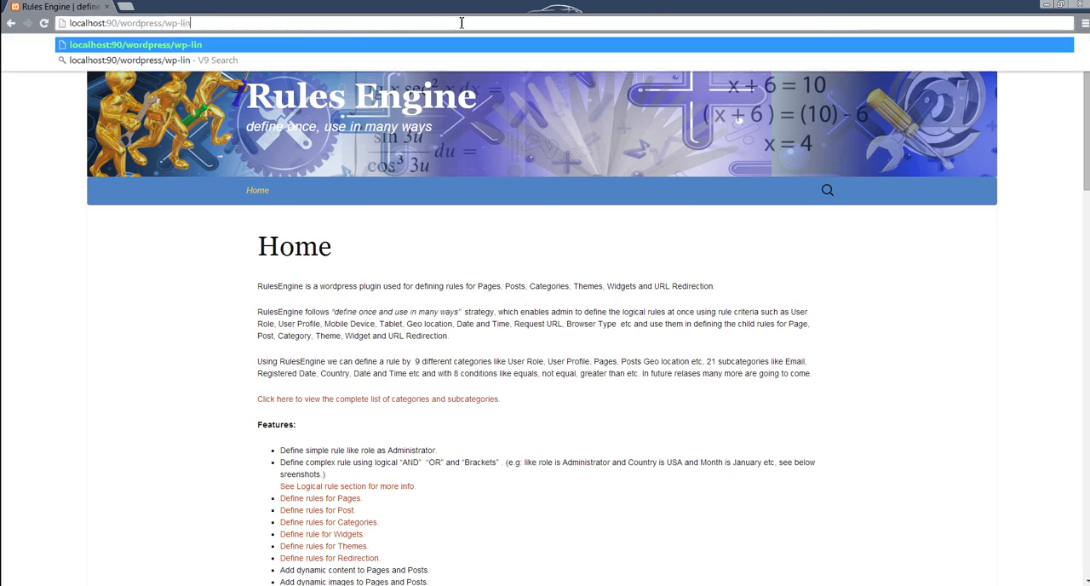
{"action": "type", "text": "ogin.php"}
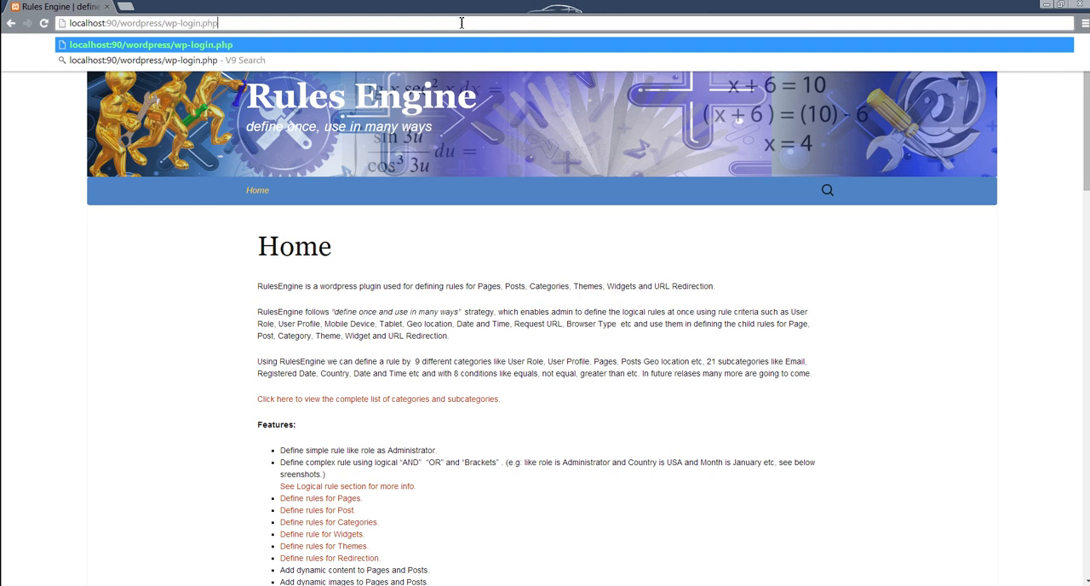
{"action": "key", "text": "Return"}
Step: Log in as the subscriber by entering the account's username and password
{"action": "type", "text": "su"}
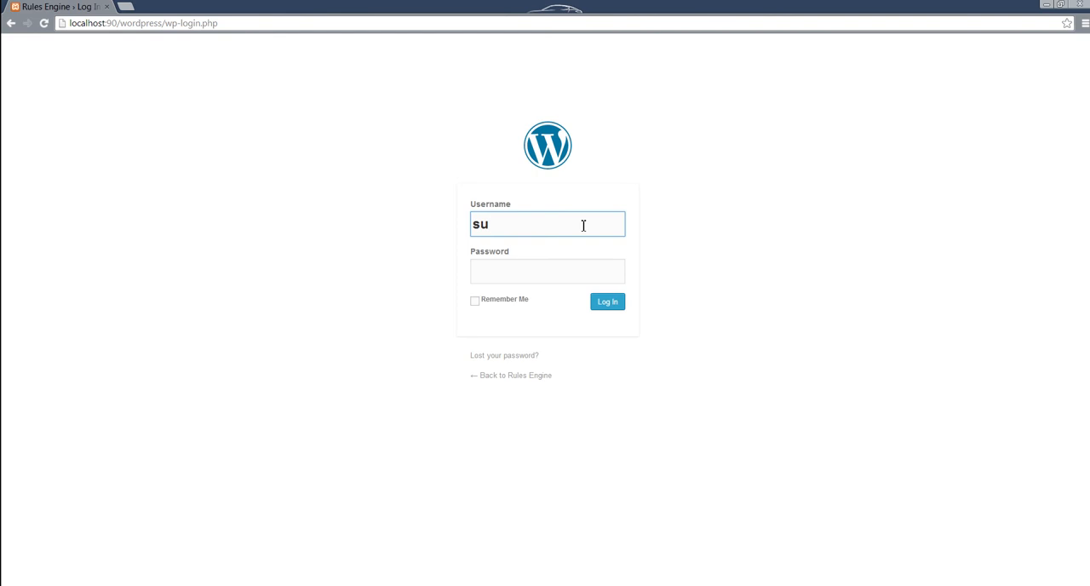
{"action": "type", "text": "b"}
{"action": "key", "text": "Tab"}
{"action": "type", "text": "sub"}
{"action": "key", "text": "Return"}
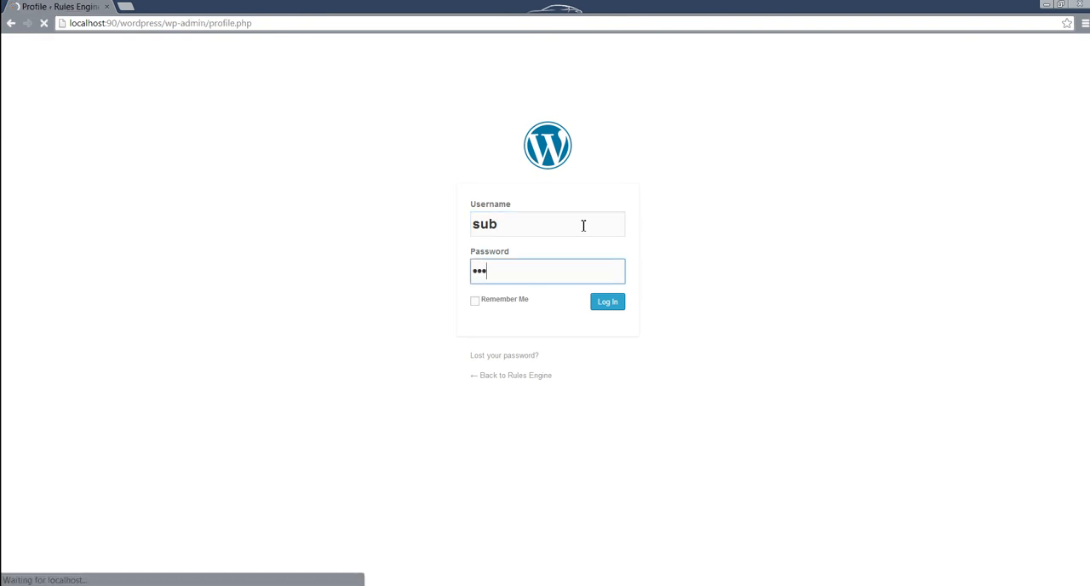
{"action": "left_click", "coordinate": [341, 43]}
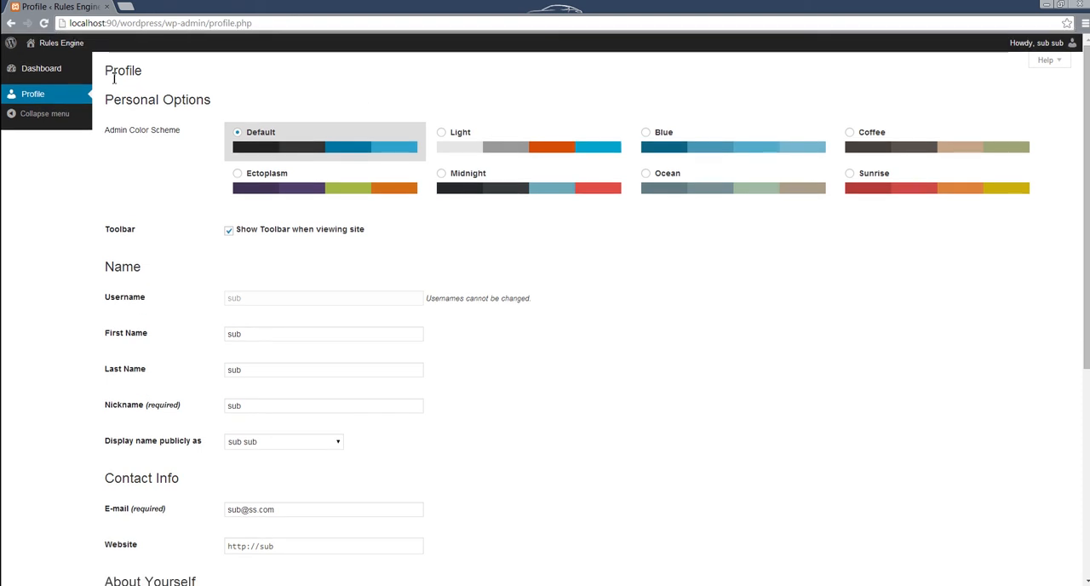
{"action": "left_click", "coordinate": [26, 63]}
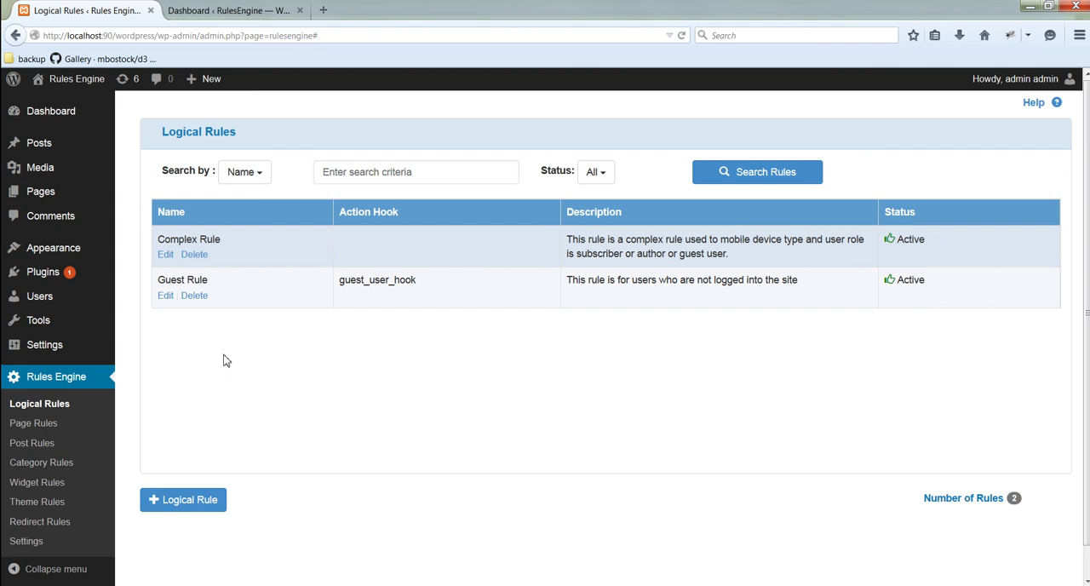
Step: Switch to Firefox and open the logical Guest Rule for editing
{"action": "left_click", "coordinate": [164, 296]}
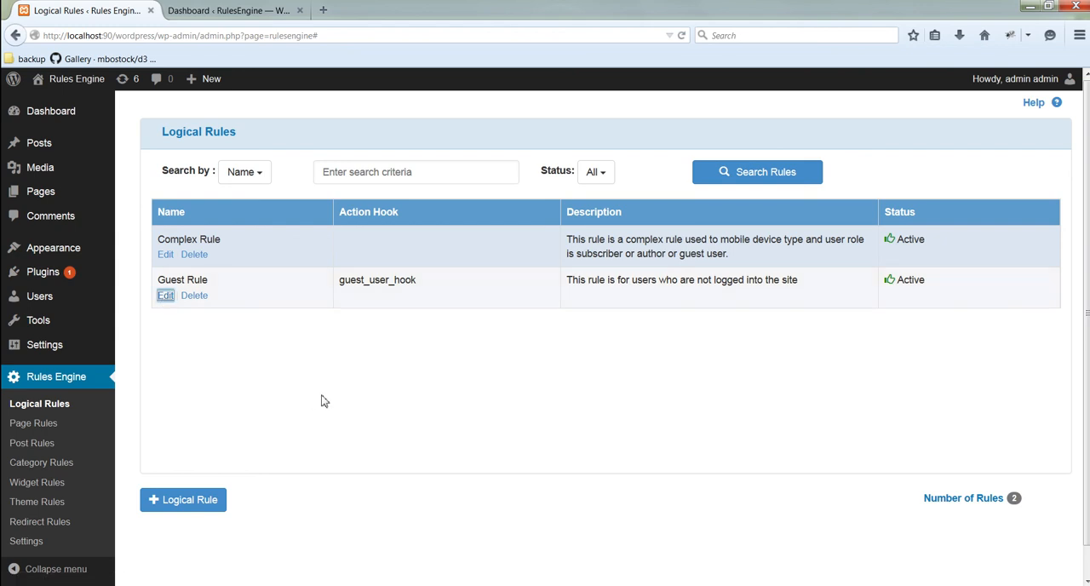